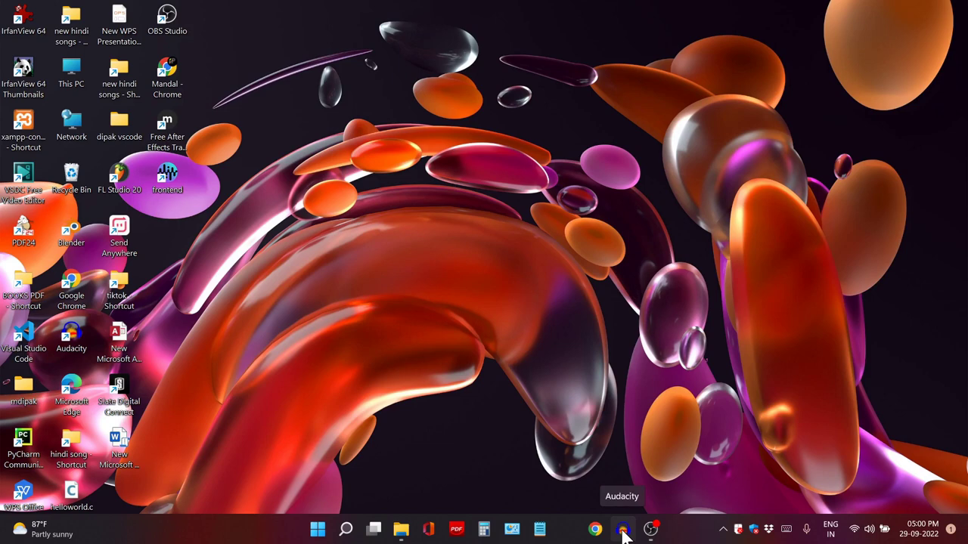
# Launch Audacity and dismiss its welcome window.
pyautogui.click(624, 531)
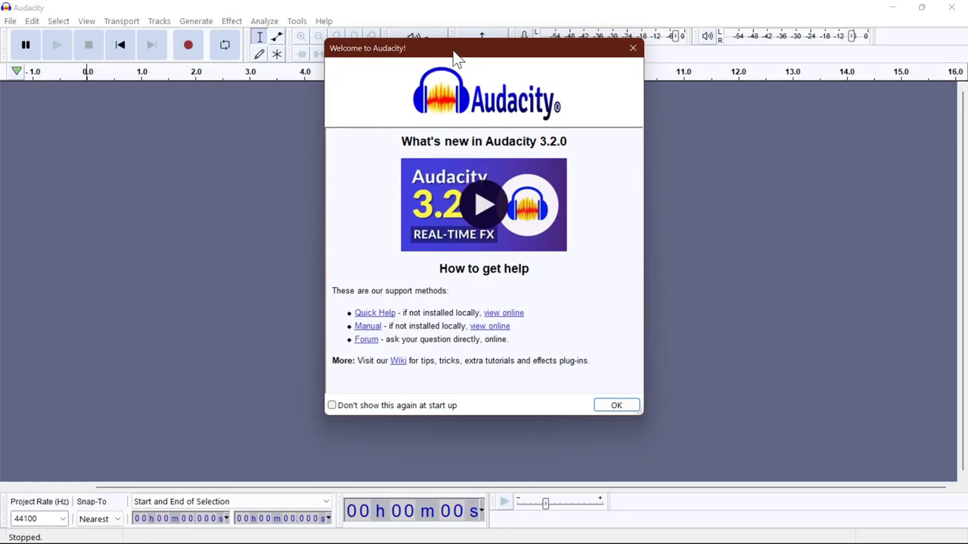
pyautogui.moveTo(456, 59)
pyautogui.mouseDown()
pyautogui.moveTo(411, 54)
pyautogui.moveTo(370, 76)
pyautogui.moveTo(466, 68)
pyautogui.mouseUp()
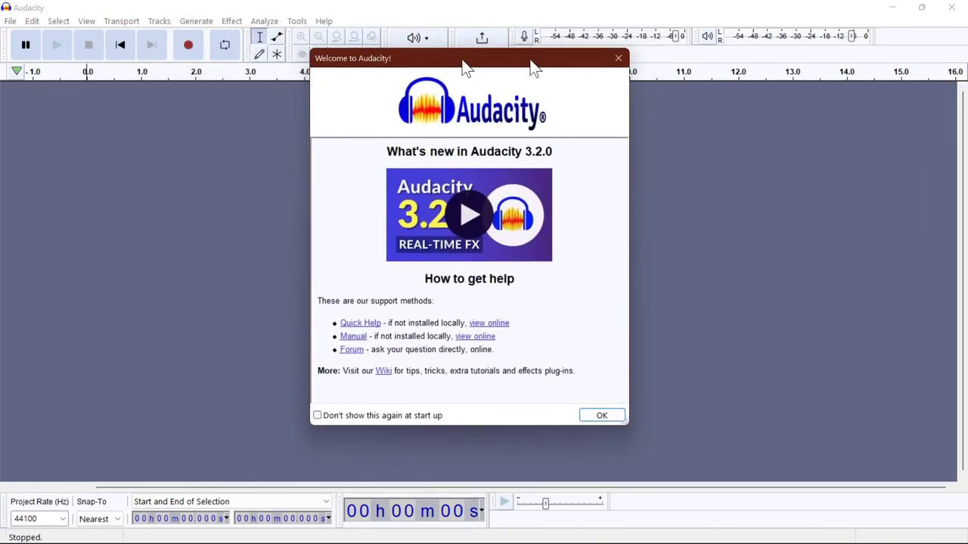
pyautogui.click(620, 58)
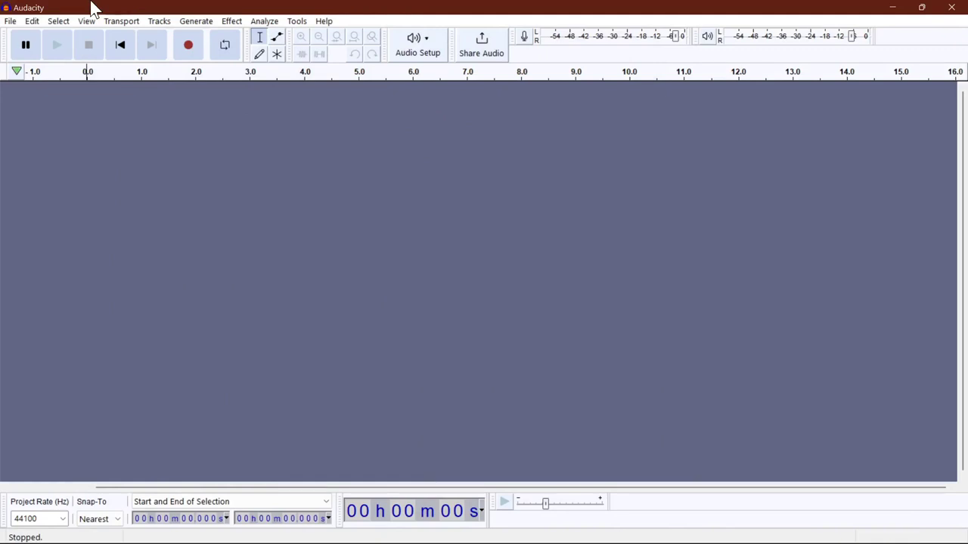
# Examine the available file, edit, transport, generate and effect commands, including the fading, EQ, noise removal, and volume and compression effects.
pyautogui.click(10, 23)
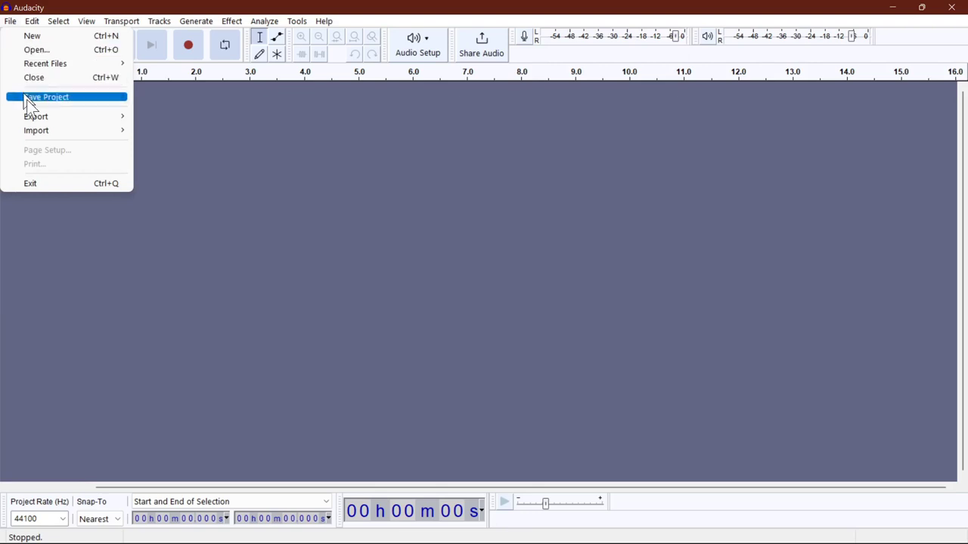
pyautogui.moveTo(48, 119)
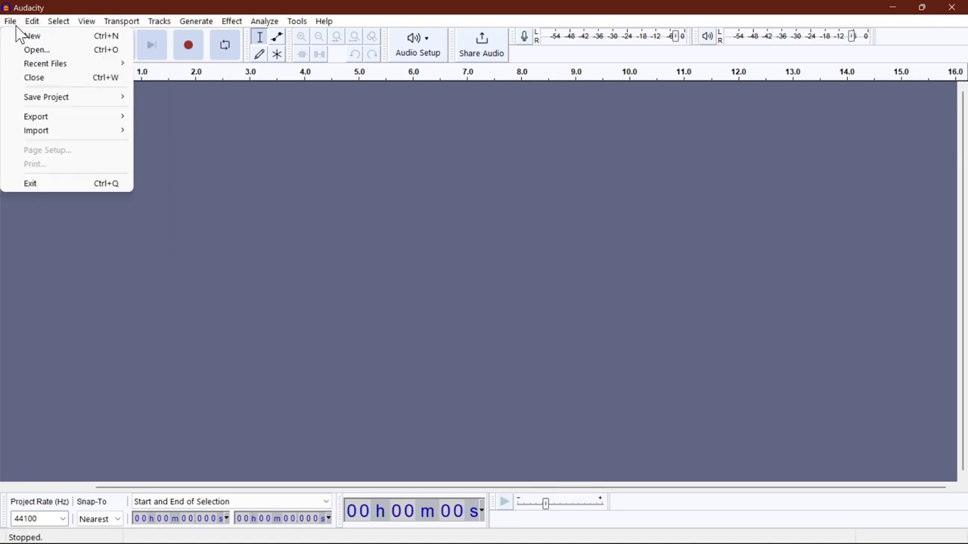
pyautogui.moveTo(211, 22)
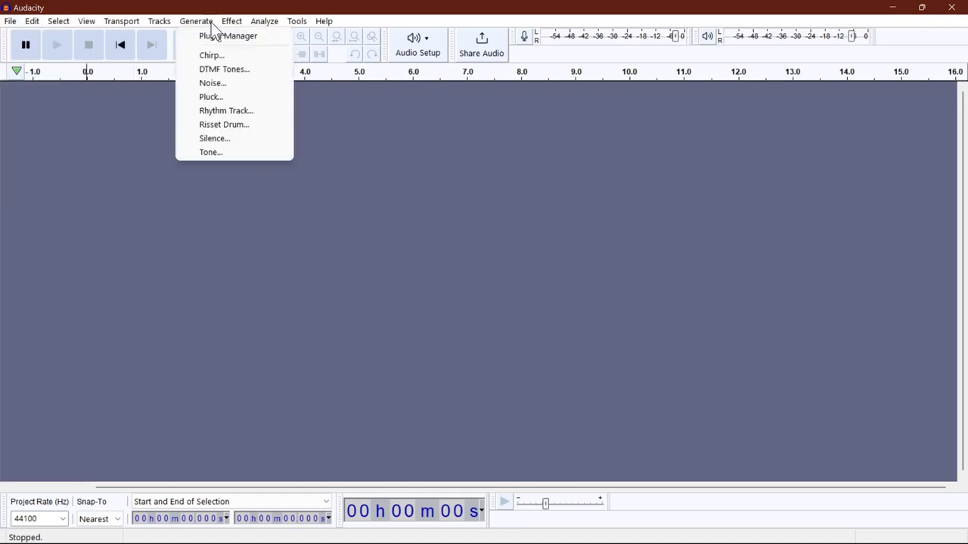
pyautogui.moveTo(43, 22)
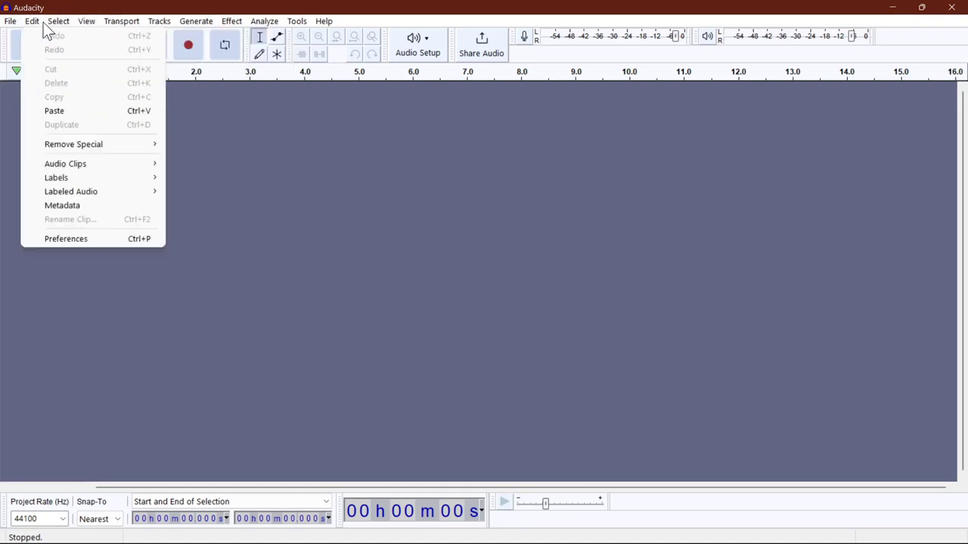
pyautogui.moveTo(120, 23)
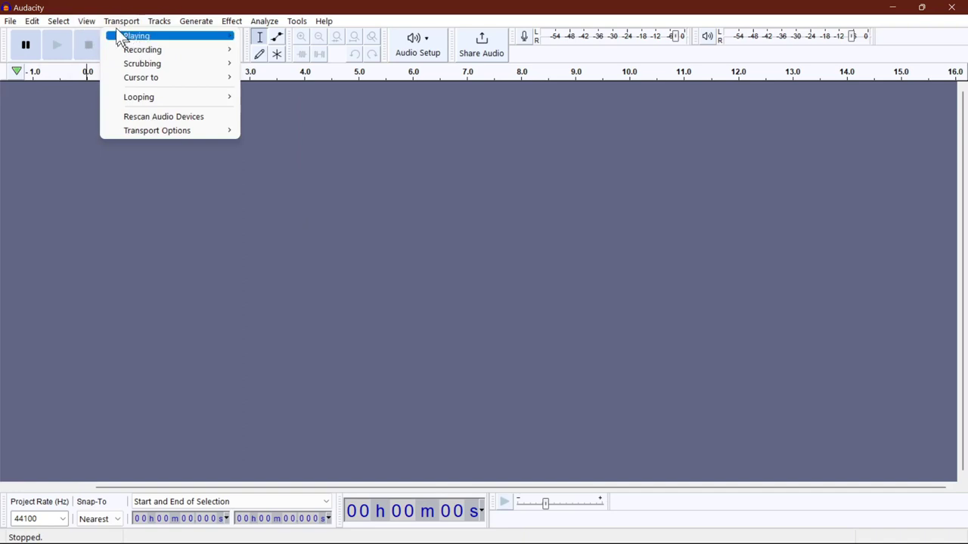
pyautogui.moveTo(245, 30)
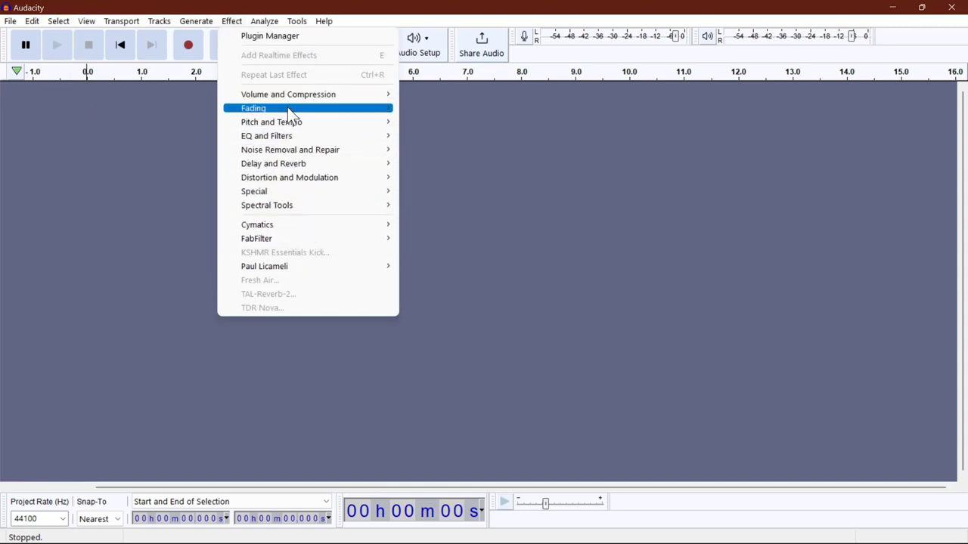
pyautogui.moveTo(310, 107)
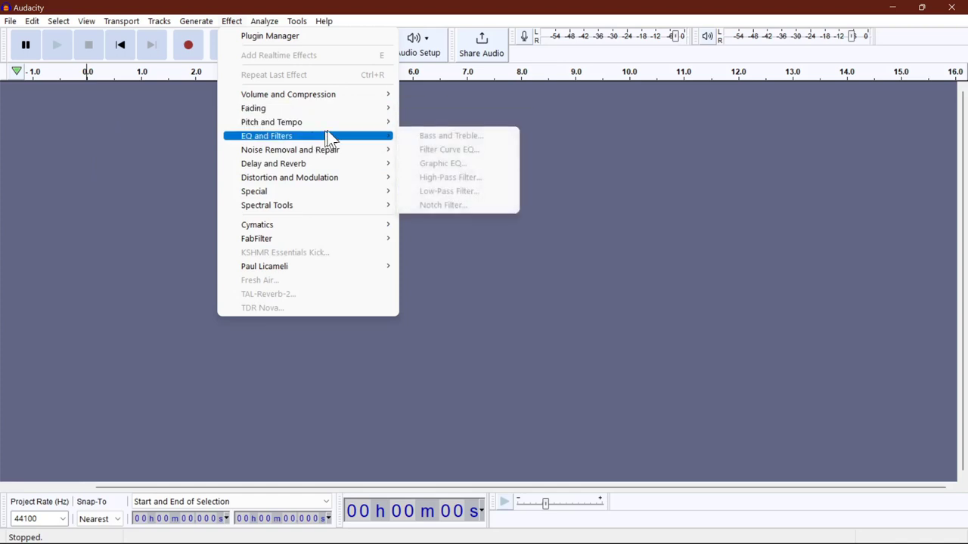
pyautogui.moveTo(296, 154)
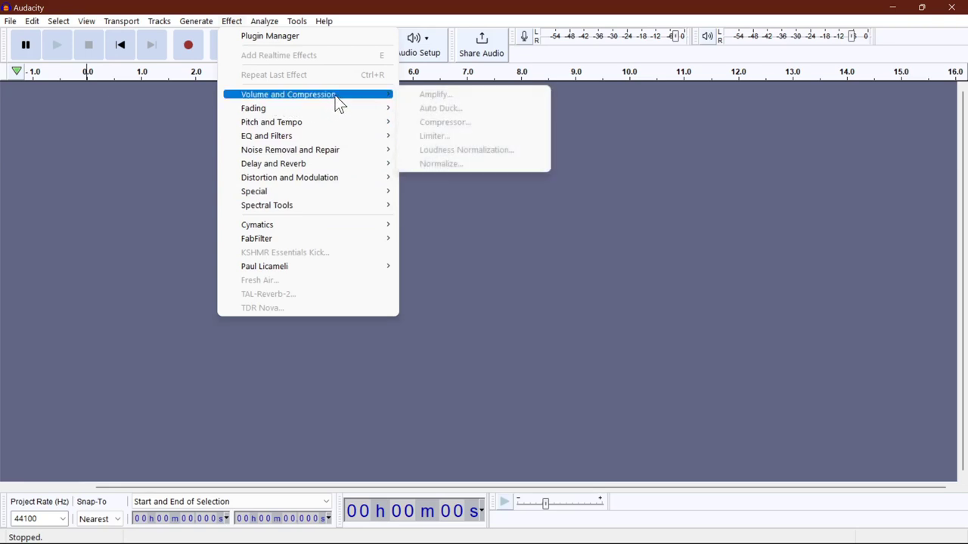
pyautogui.click(231, 23)
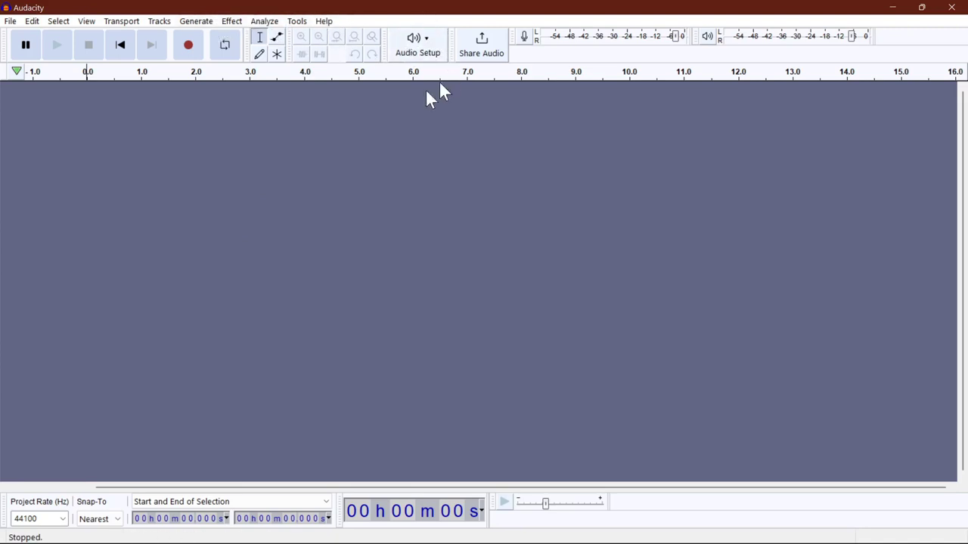
# Review the audio host, device and channel options, try Headset Microphone (Realtek(R)) as recording device, and close the audio settings without applying.
pyautogui.click(427, 39)
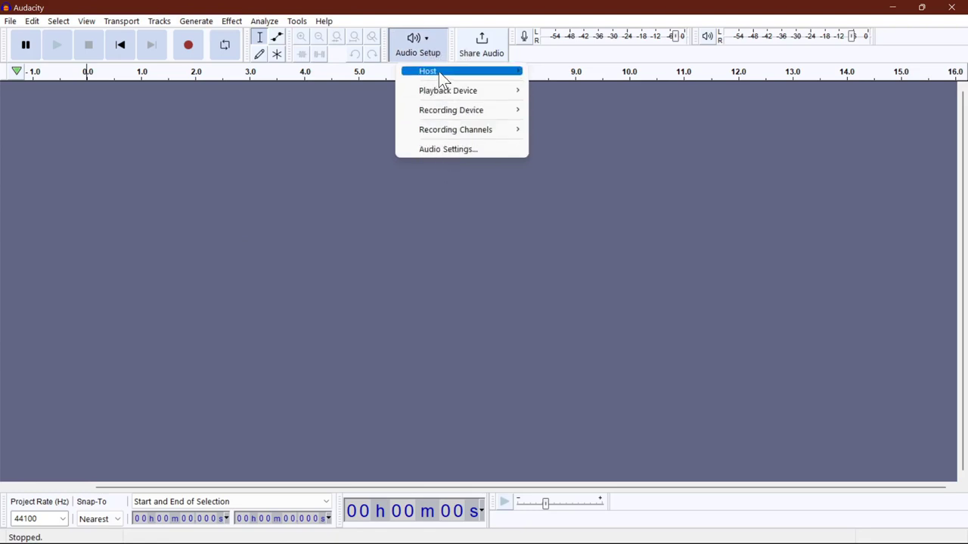
pyautogui.moveTo(443, 76)
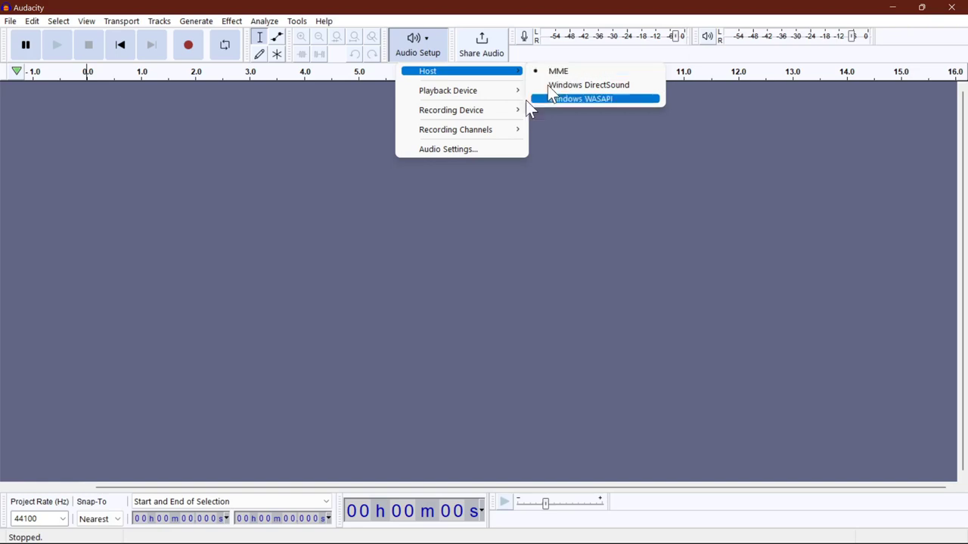
pyautogui.moveTo(480, 96)
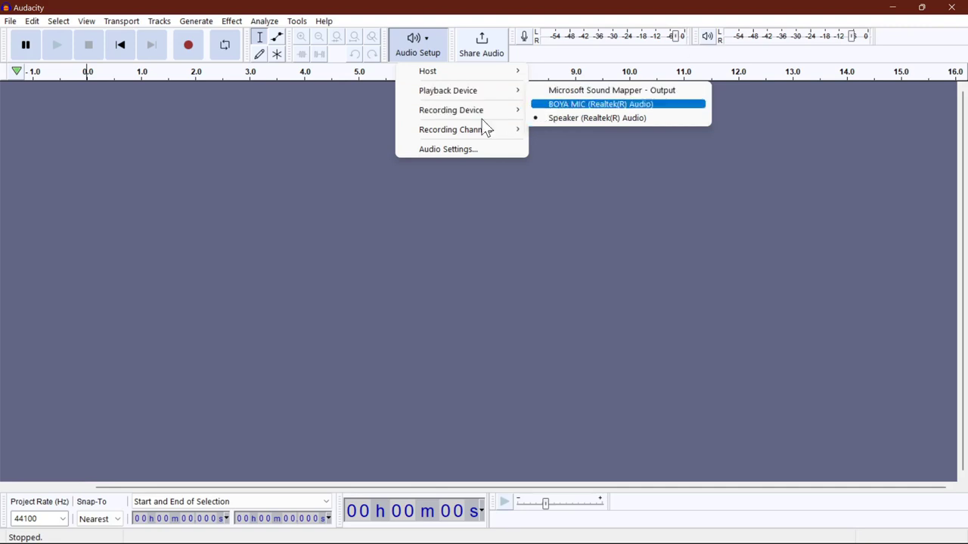
pyautogui.moveTo(469, 133)
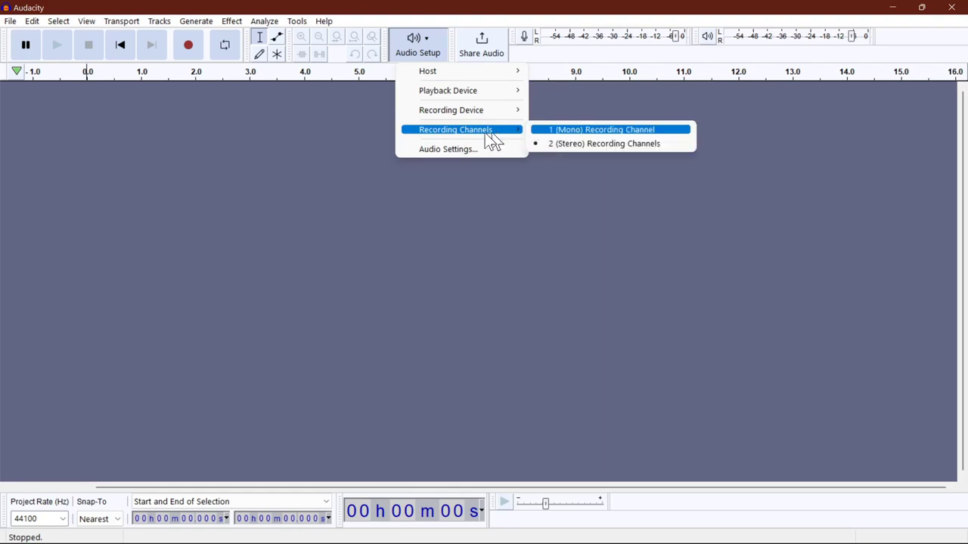
pyautogui.click(446, 149)
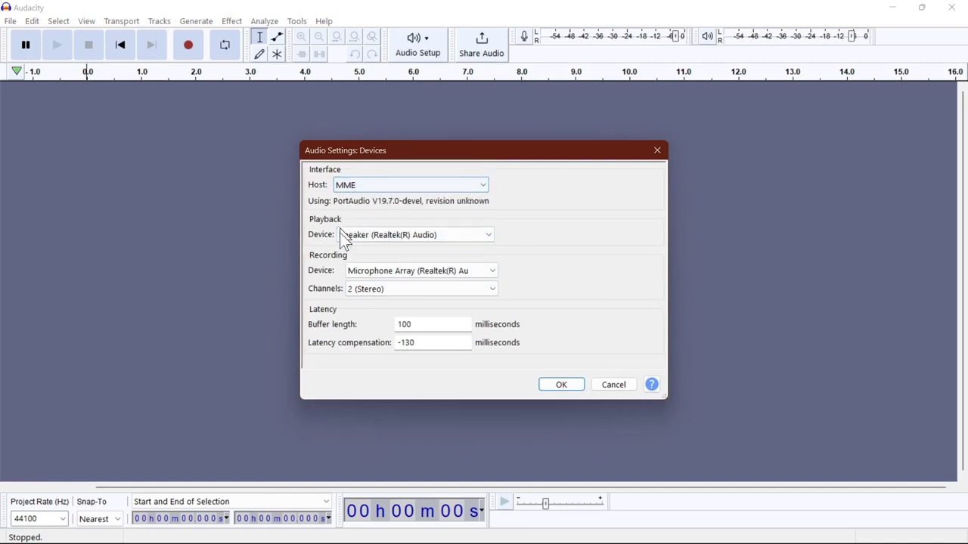
pyautogui.click(473, 234)
pyautogui.click(466, 236)
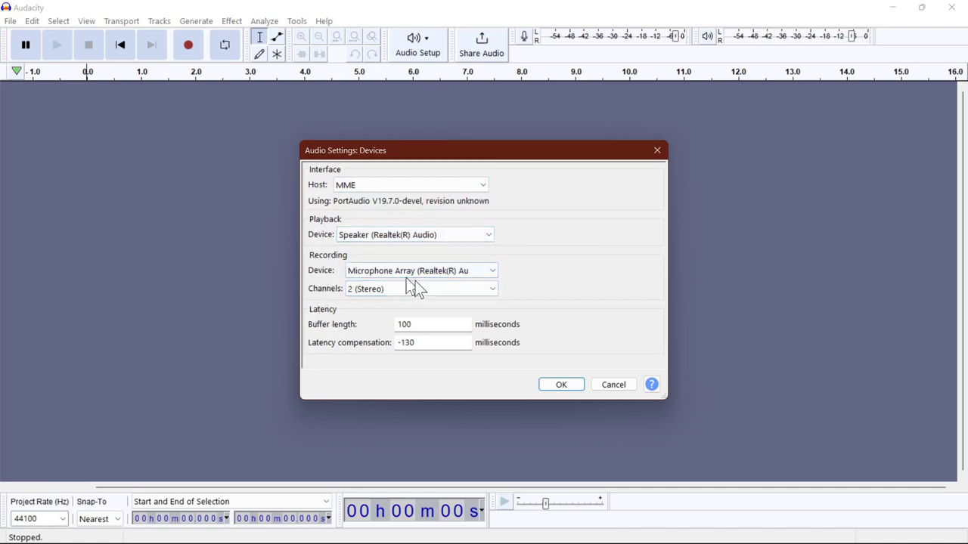
pyautogui.click(471, 268)
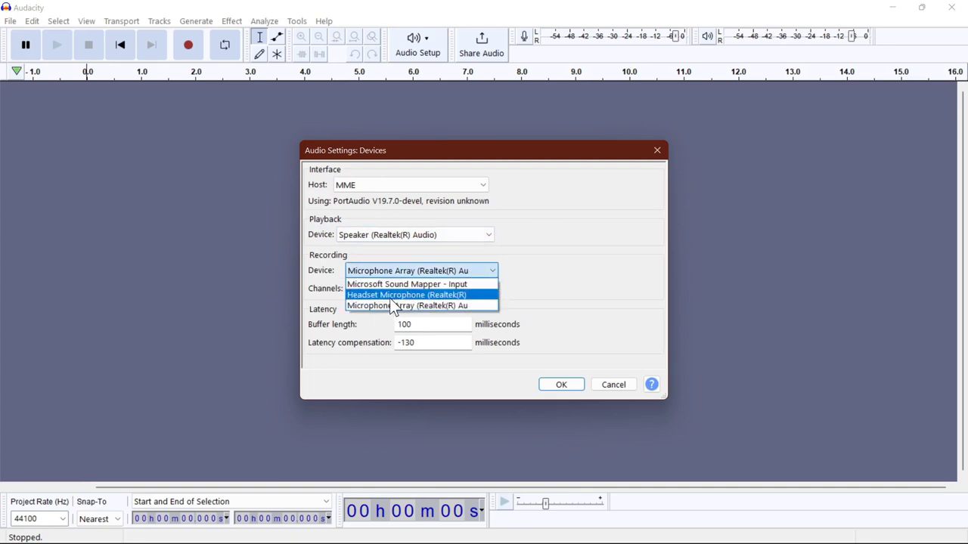
pyautogui.click(384, 296)
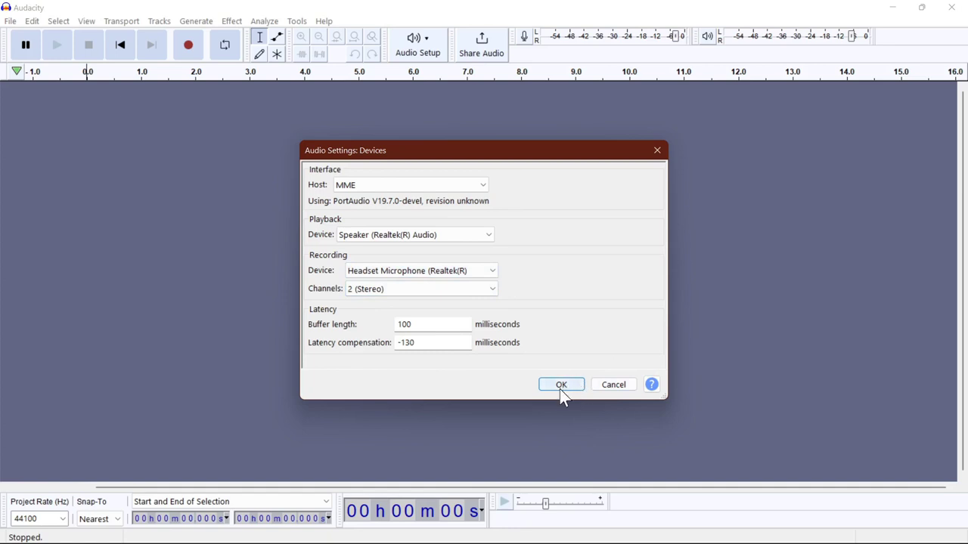
pyautogui.click(657, 150)
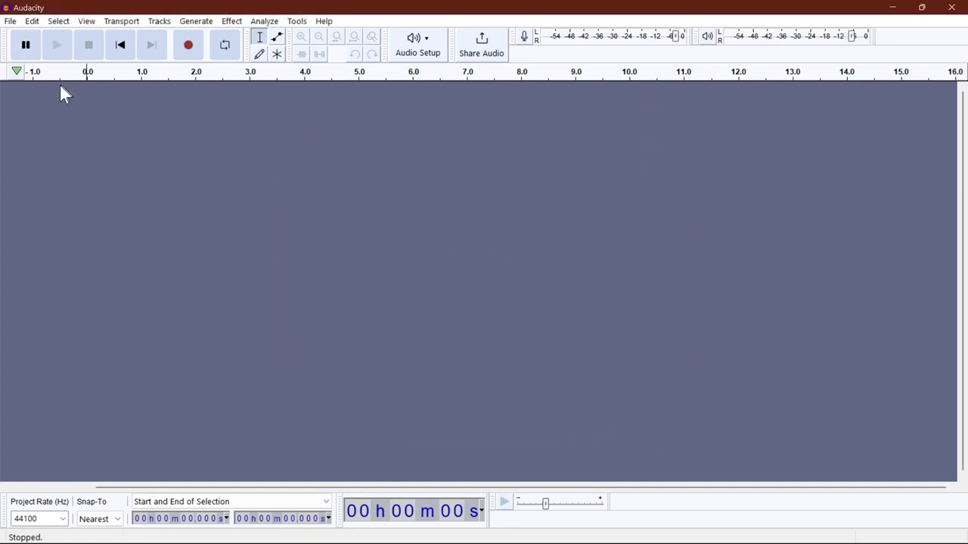
# Record a stereo audio clip about 8.5 seconds long from the start of the empty project and stop recording.
pyautogui.click(188, 47)
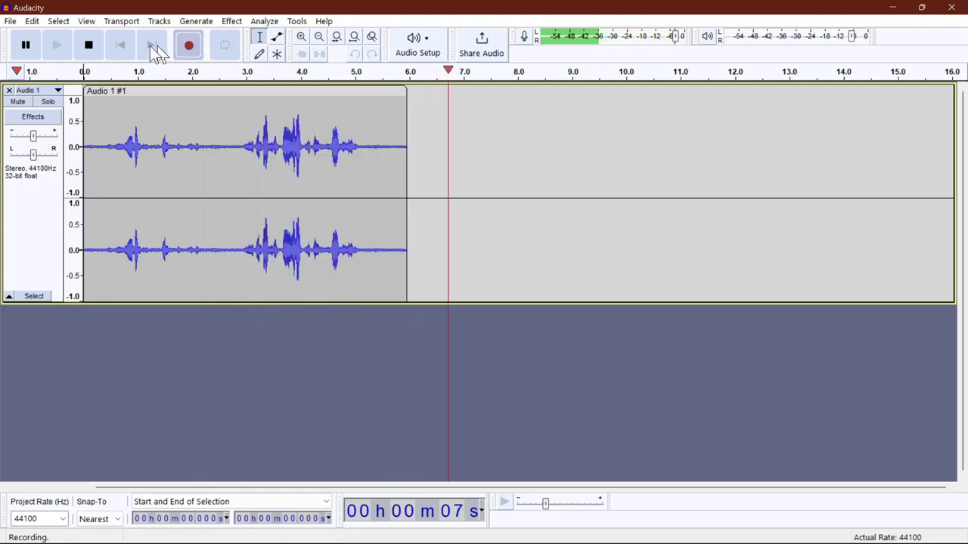
pyautogui.click(91, 47)
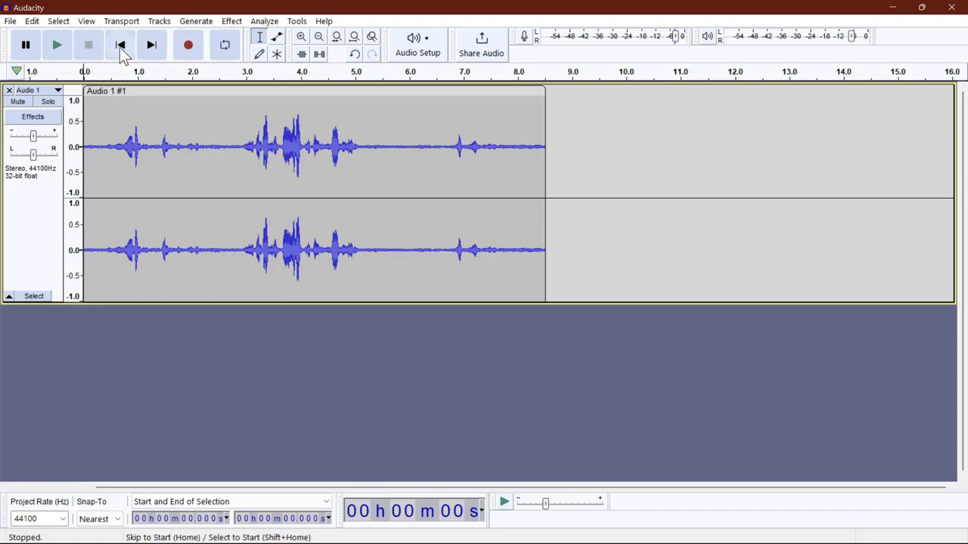
pyautogui.moveTo(469, 136); pyautogui.dragTo(376, 135)
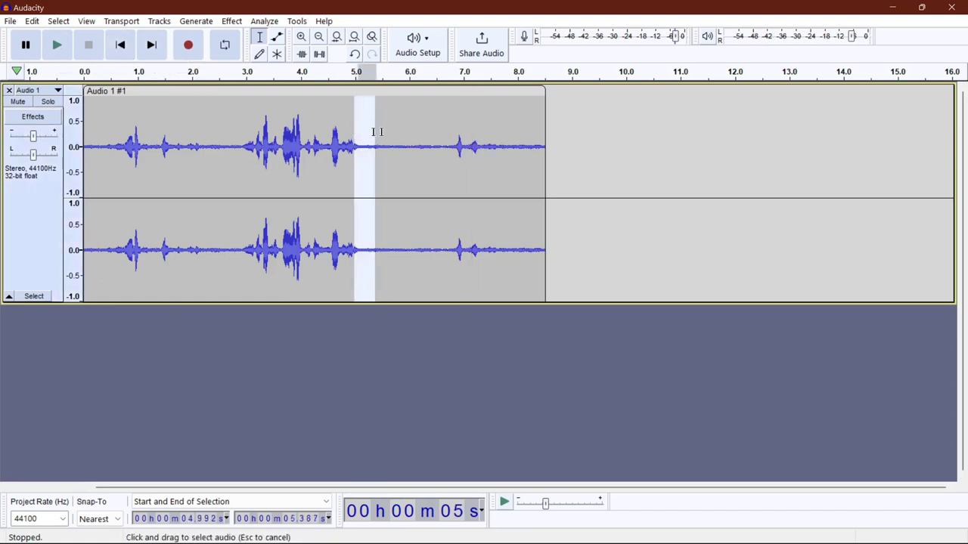
pyautogui.click(451, 128)
pyautogui.click(462, 125)
pyautogui.click(478, 125)
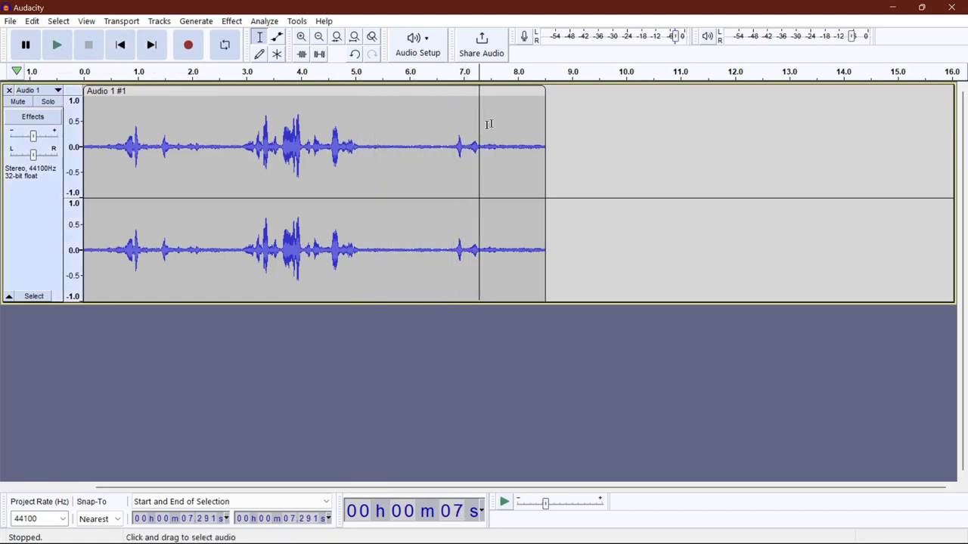
pyautogui.click(496, 123)
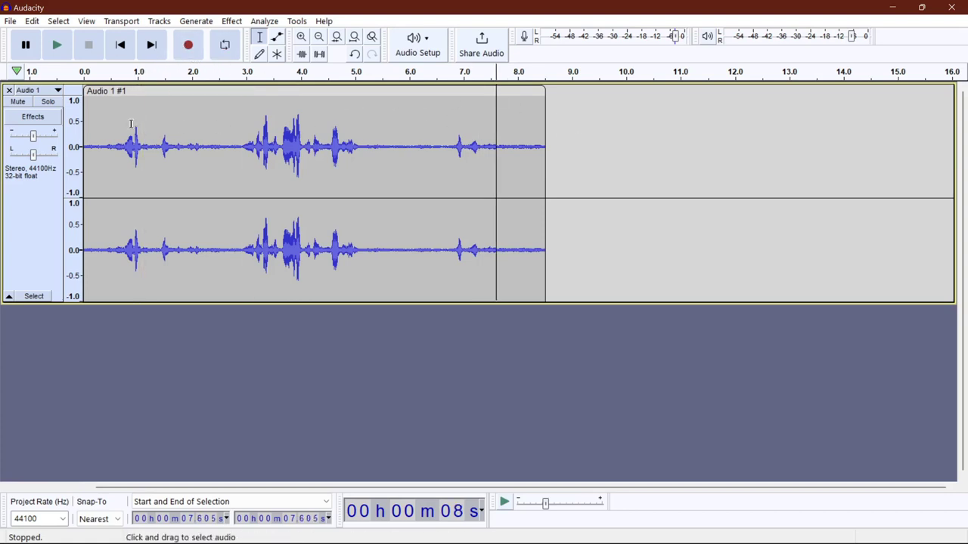
# Place the cursor past the first clip at about 8.975 s and record a second clip about 4.8 seconds long.
pyautogui.click(564, 135)
pyautogui.click(153, 53)
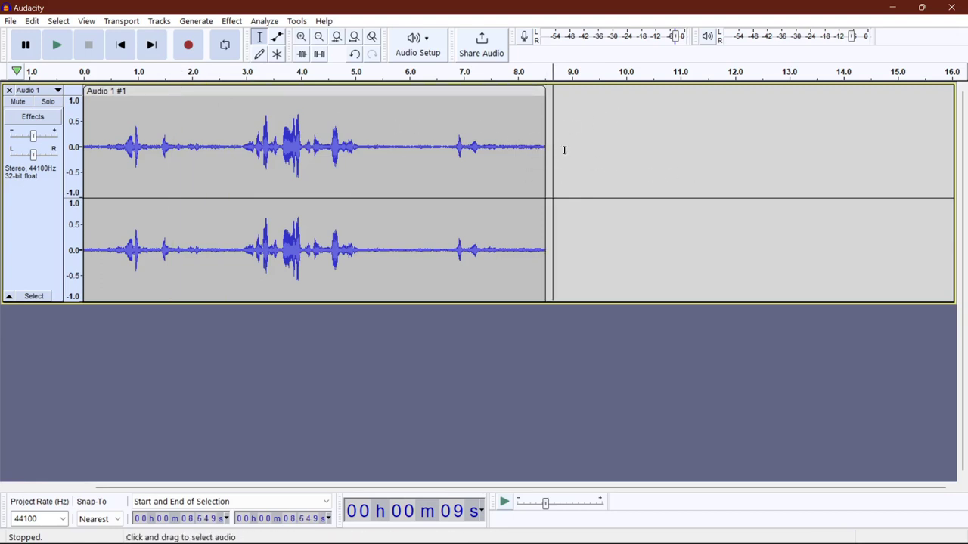
pyautogui.click(571, 148)
pyautogui.click(191, 47)
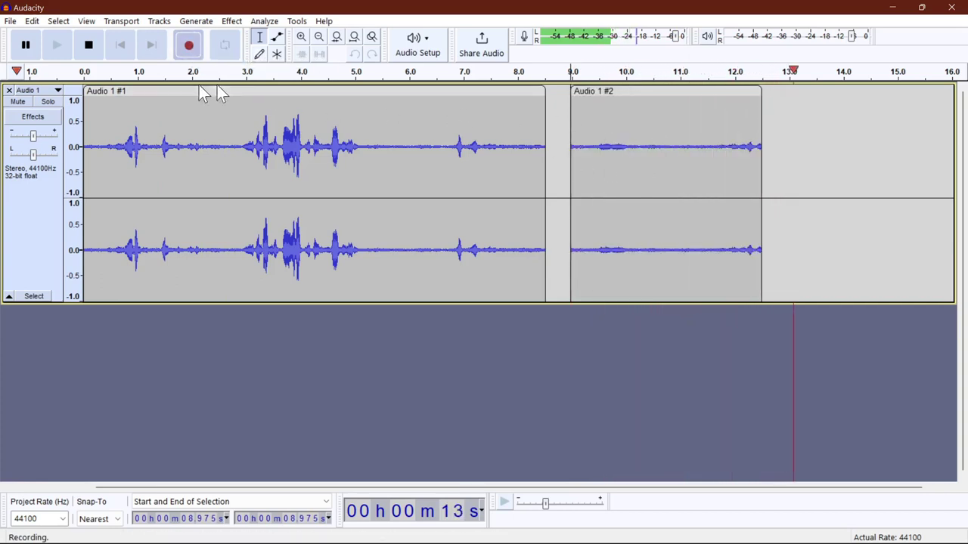
pyautogui.click(88, 44)
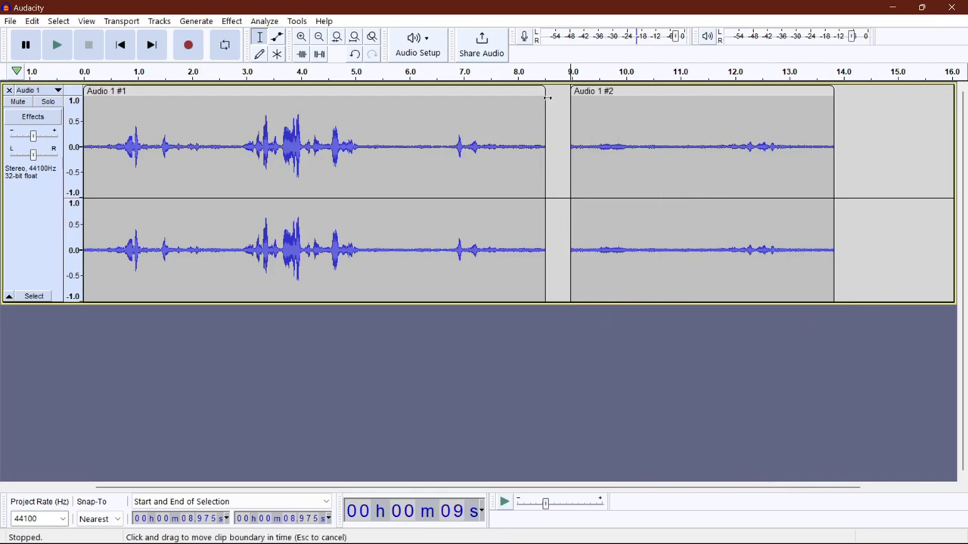
# Cut the audio between 8.359 s and 15.012 s, covering the whole second clip and the very end of the first.
pyautogui.moveTo(897, 166); pyautogui.dragTo(541, 196)
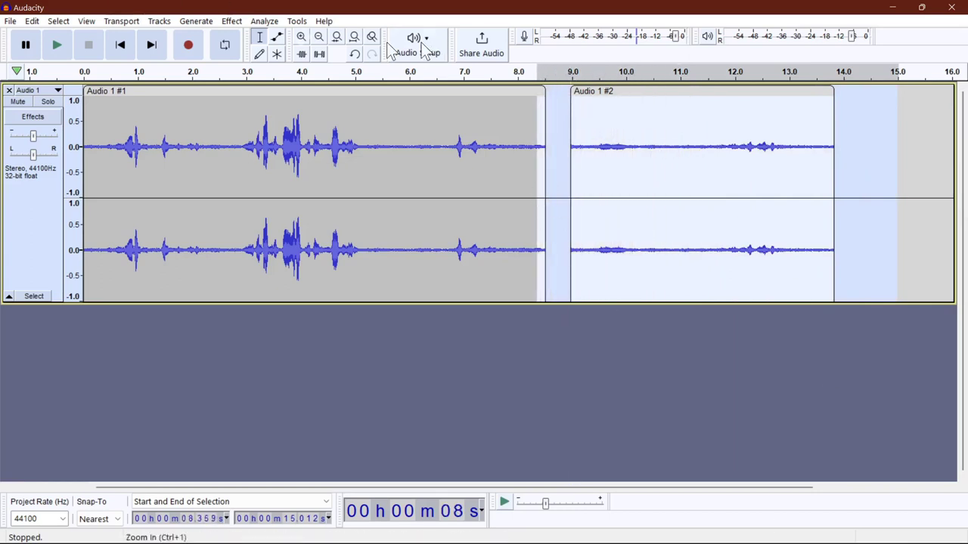
pyautogui.rightClick(592, 128)
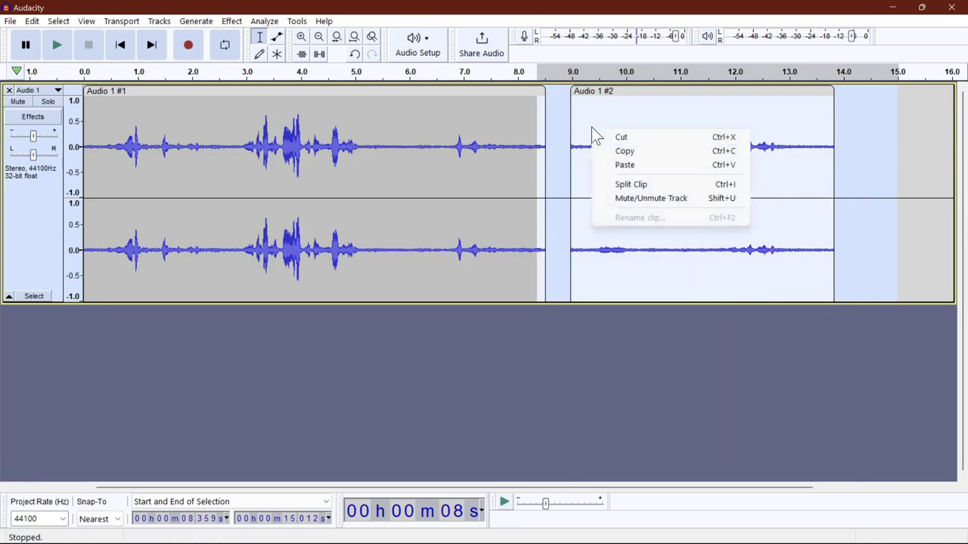
pyautogui.click(616, 138)
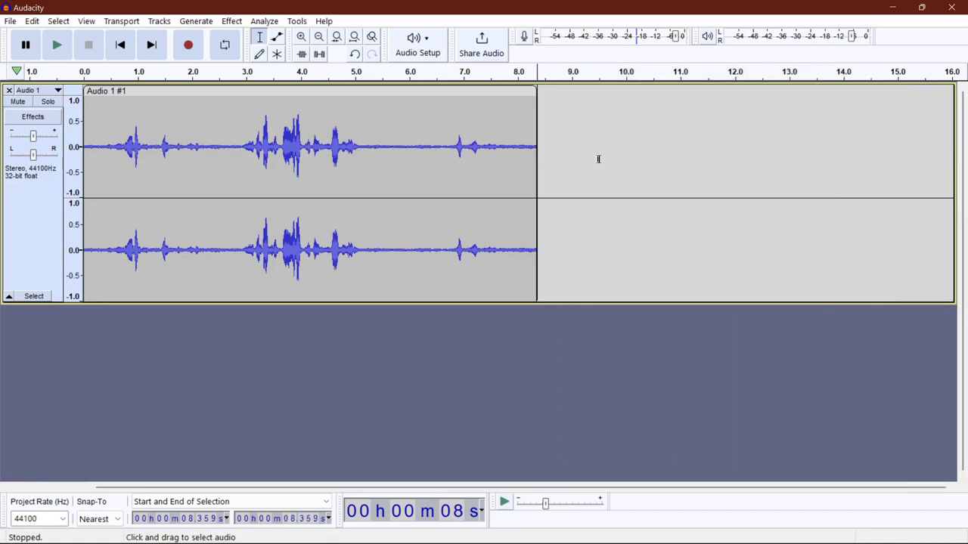
# Cut the audio between 5.097 s and 9.915 s, trimming the quiet tail off the remaining clip.
pyautogui.moveTo(602, 159)
pyautogui.mouseDown()
pyautogui.moveTo(333, 168)
pyautogui.moveTo(352, 177)
pyautogui.moveTo(628, 166)
pyautogui.moveTo(610, 164)
pyautogui.mouseUp()
pyautogui.moveTo(551, 158); pyautogui.dragTo(360, 185)
pyautogui.moveTo(621, 160); pyautogui.dragTo(358, 187)
pyautogui.rightClick(401, 136)
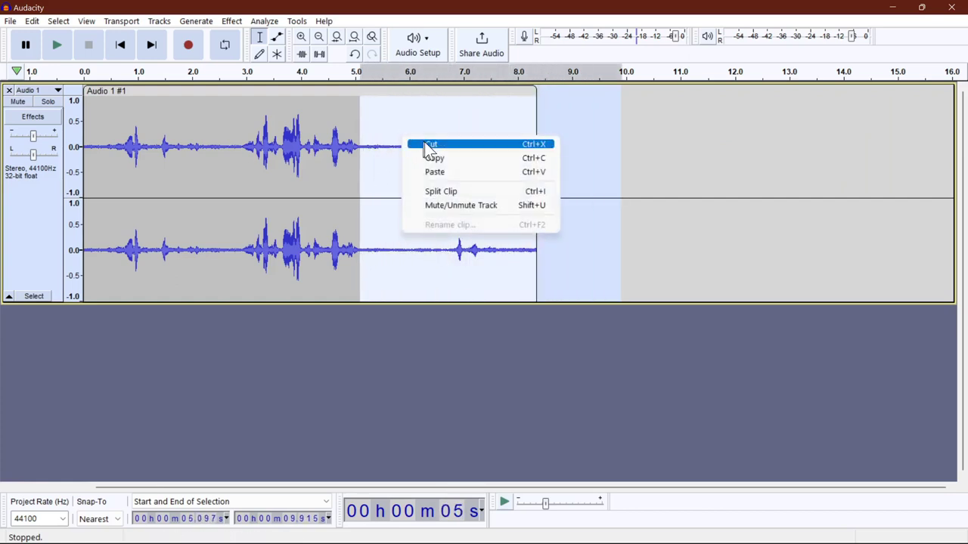
pyautogui.click(428, 144)
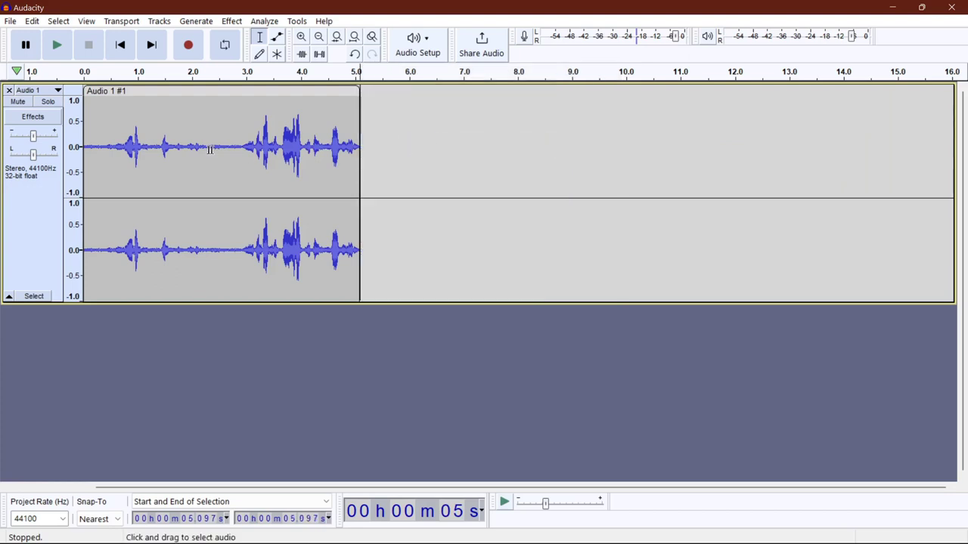
# Cut the quiet stretch between 2.101 s and 2.856 s out of the middle of the clip.
pyautogui.moveTo(197, 146); pyautogui.dragTo(238, 161)
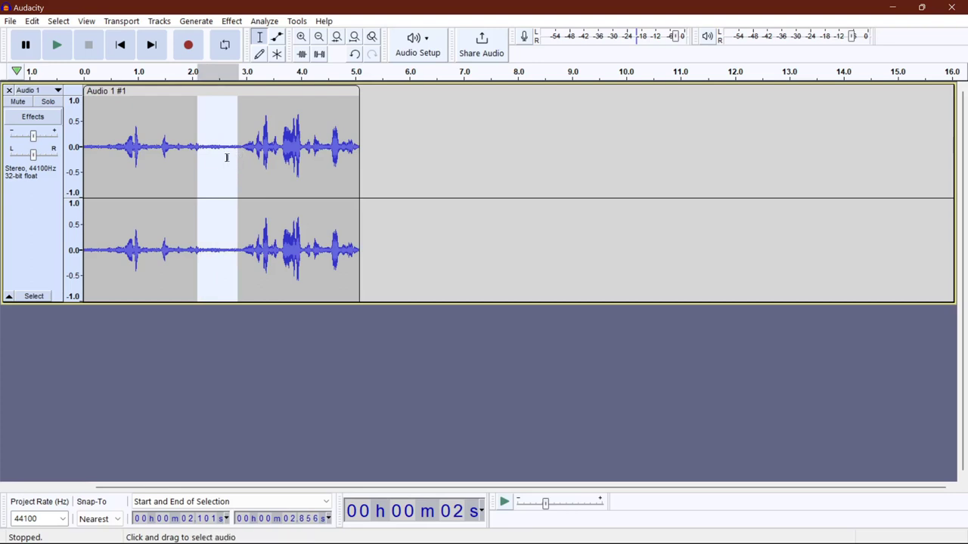
pyautogui.rightClick(214, 158)
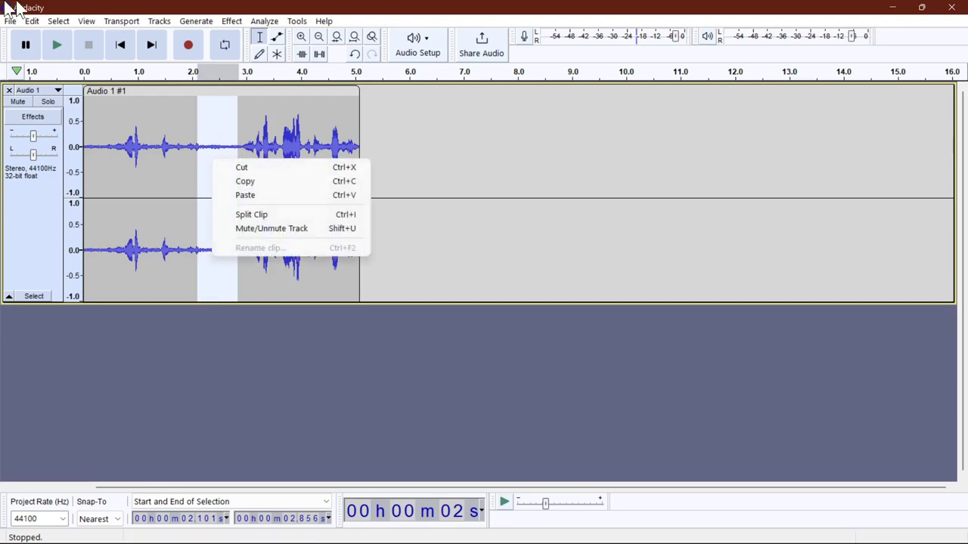
pyautogui.click(244, 169)
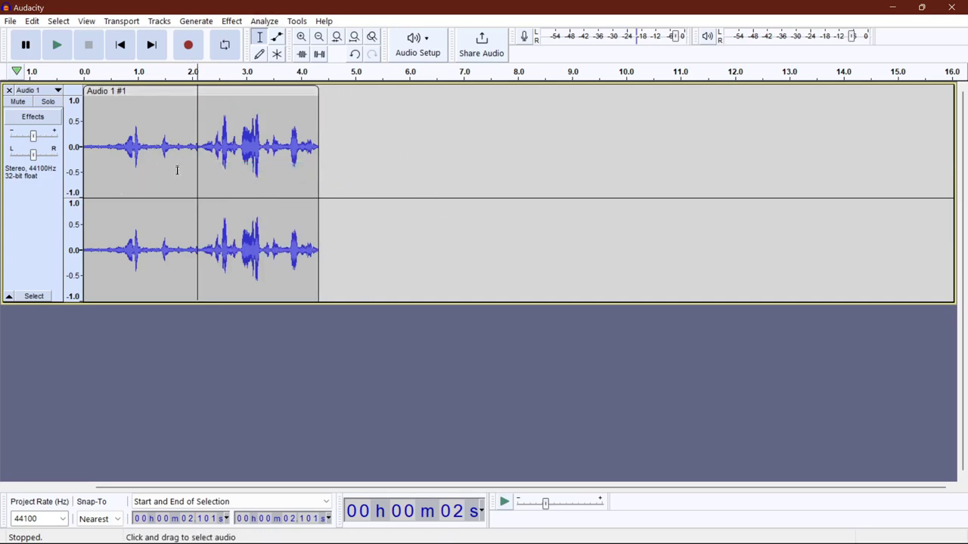
# Apply the Reverb effect to the entire clip with a 60% room size, 50 ms pre-delay and 55% reverberance.
pyautogui.doubleClick(158, 134)
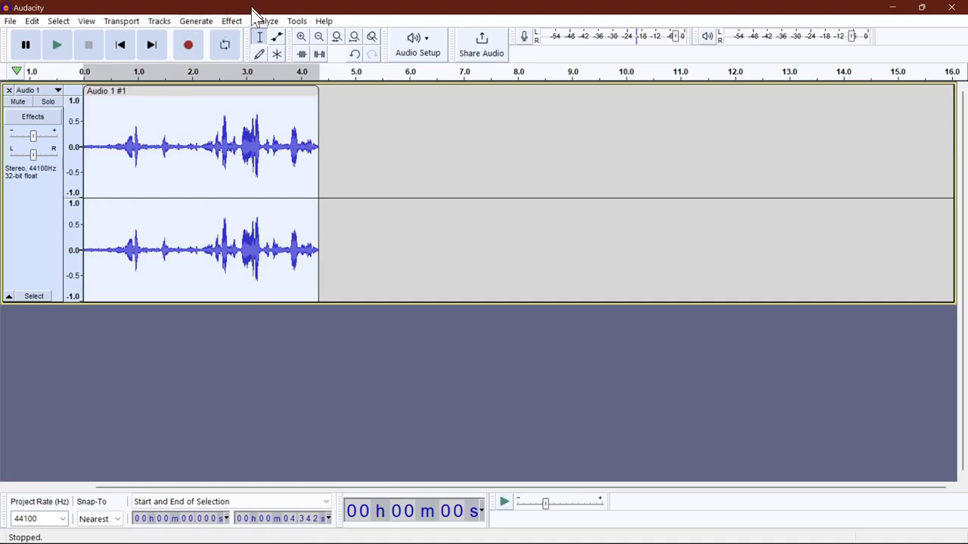
pyautogui.click(230, 22)
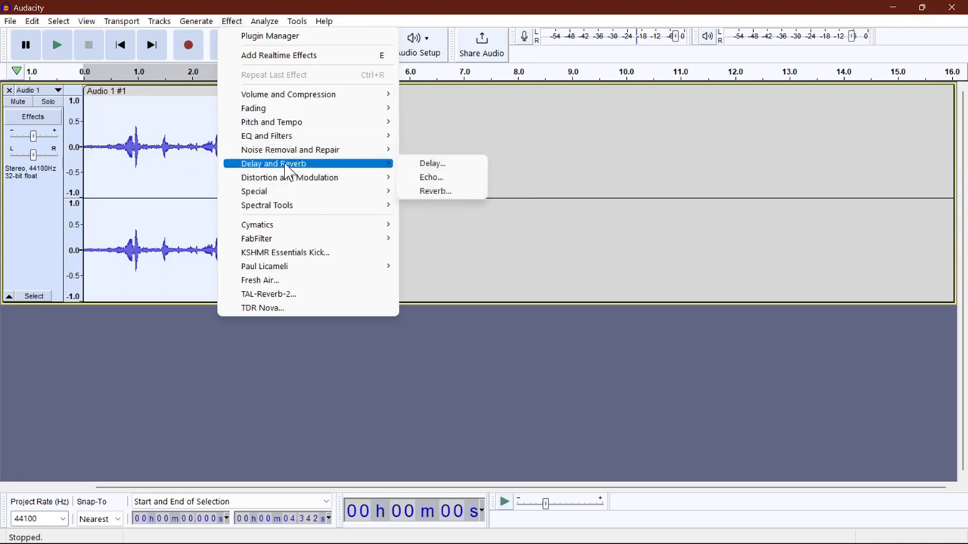
pyautogui.click(434, 191)
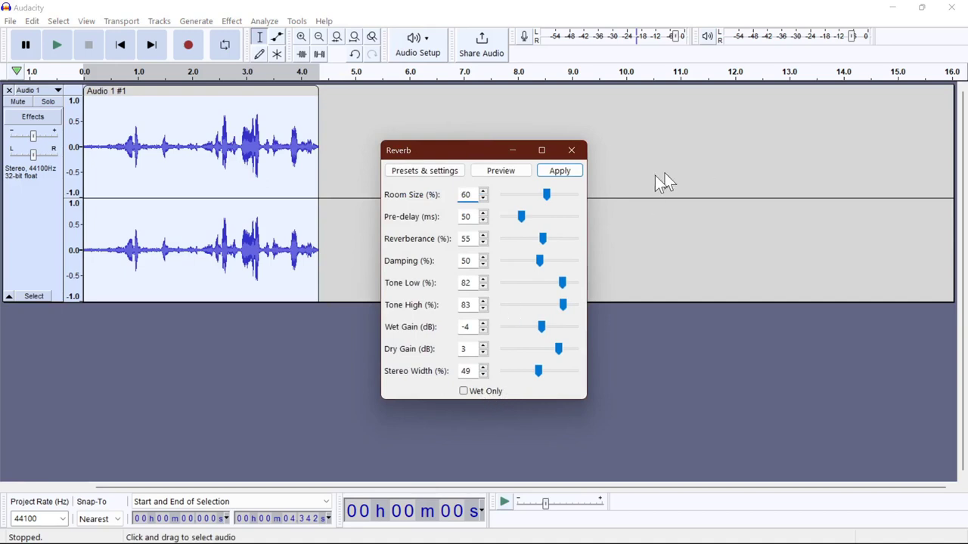
pyautogui.click(563, 173)
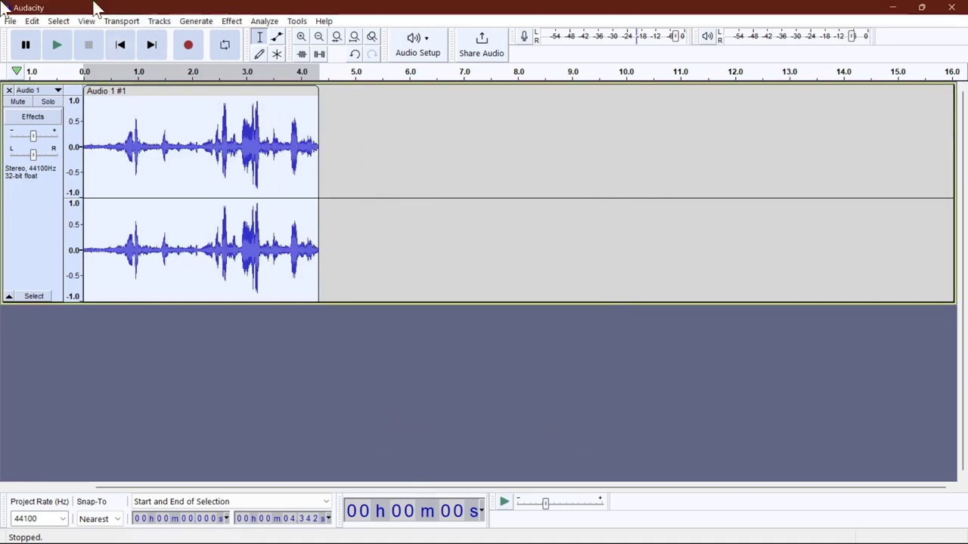
pyautogui.click(226, 22)
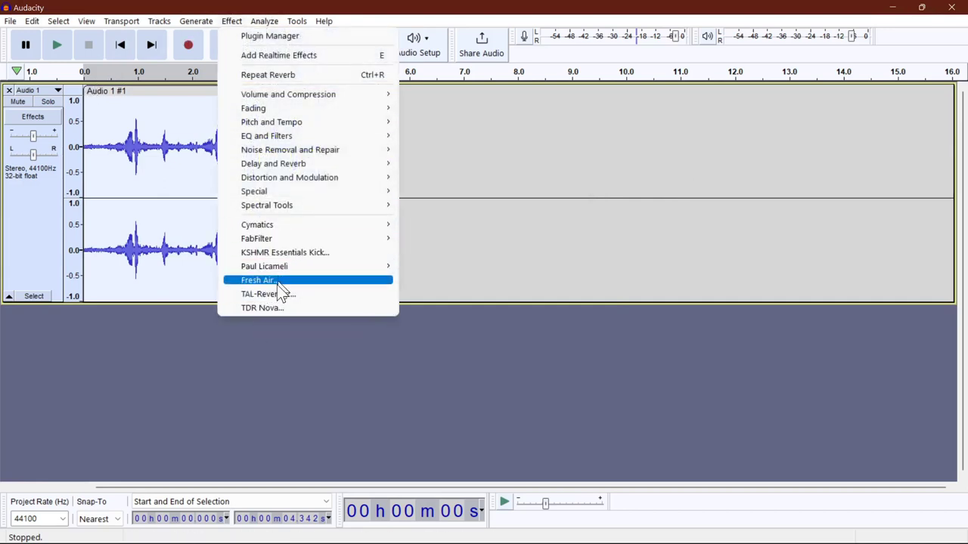
pyautogui.moveTo(277, 226)
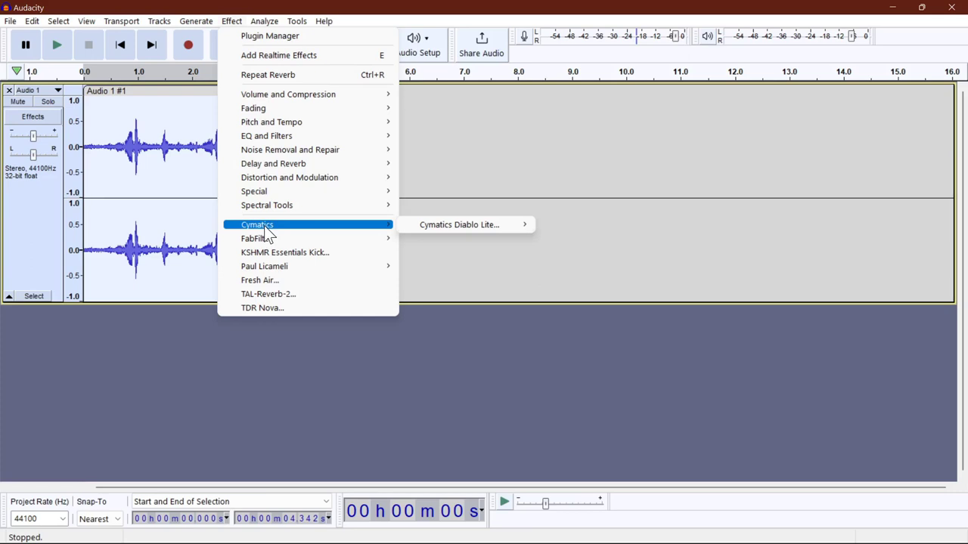
pyautogui.moveTo(437, 224)
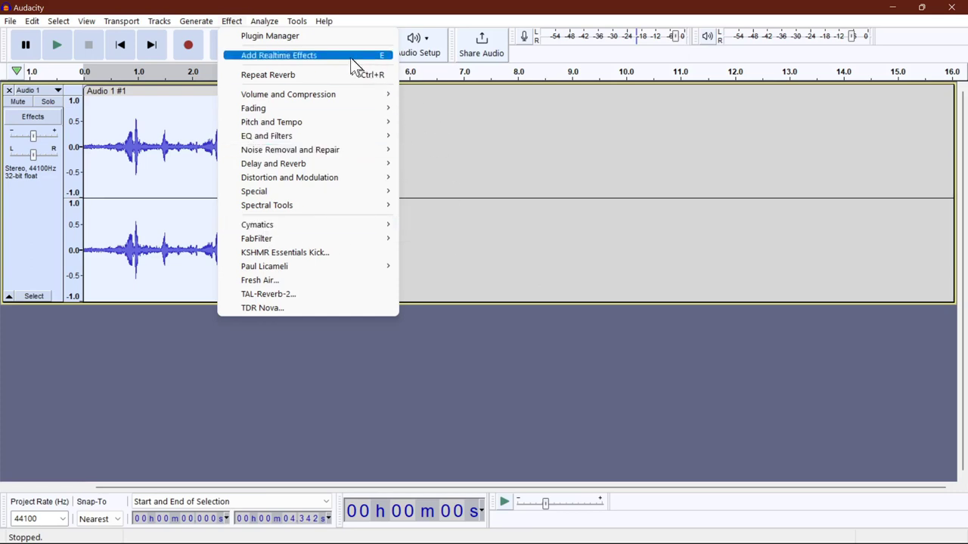
pyautogui.click(371, 16)
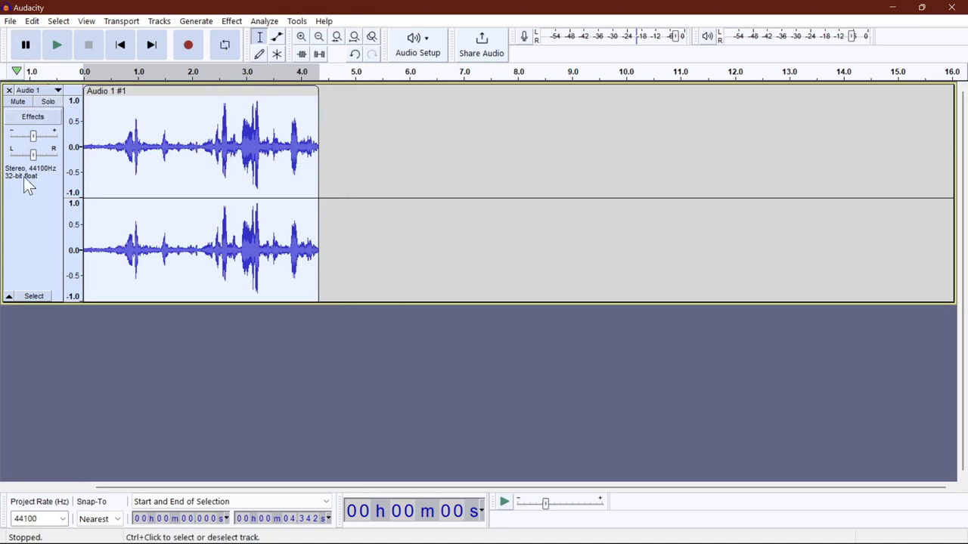
# Add Cymatics Diablo Lite as a realtime effect on the Audio 1 track, view its controls and close its window.
pyautogui.click(30, 119)
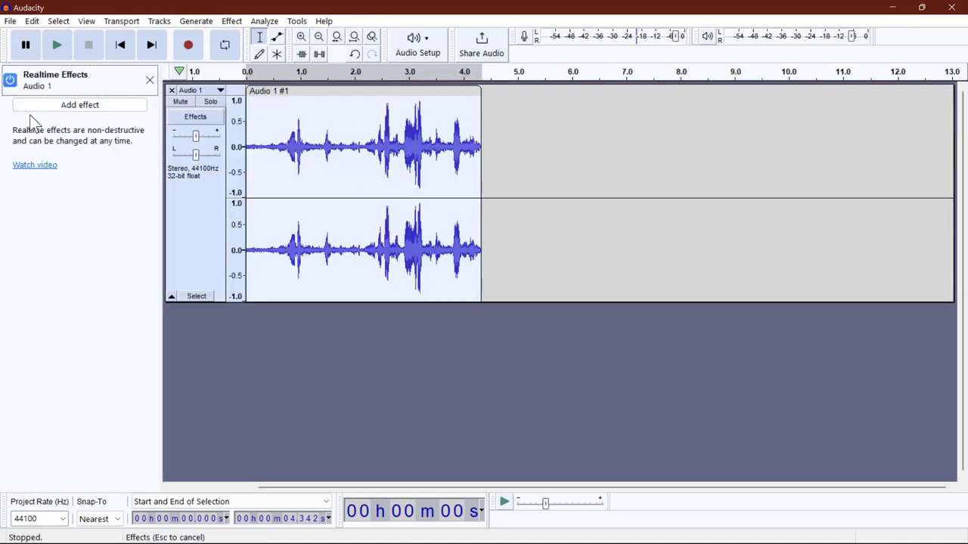
pyautogui.click(86, 103)
pyautogui.moveTo(75, 121)
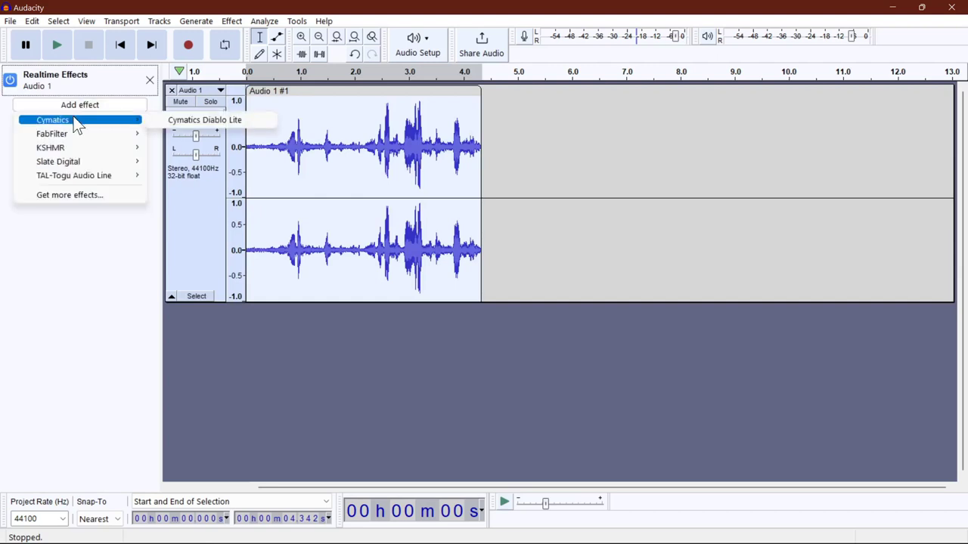
pyautogui.click(179, 120)
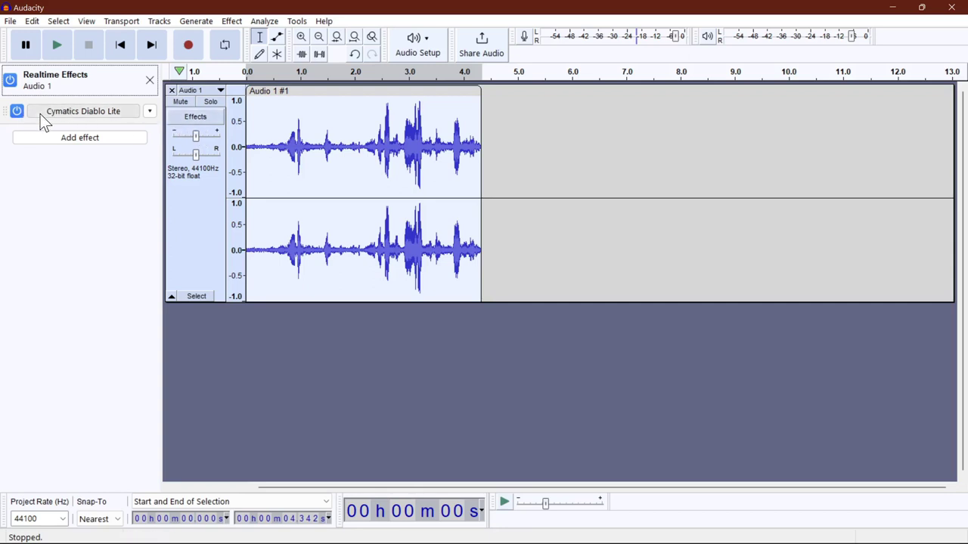
pyautogui.click(71, 110)
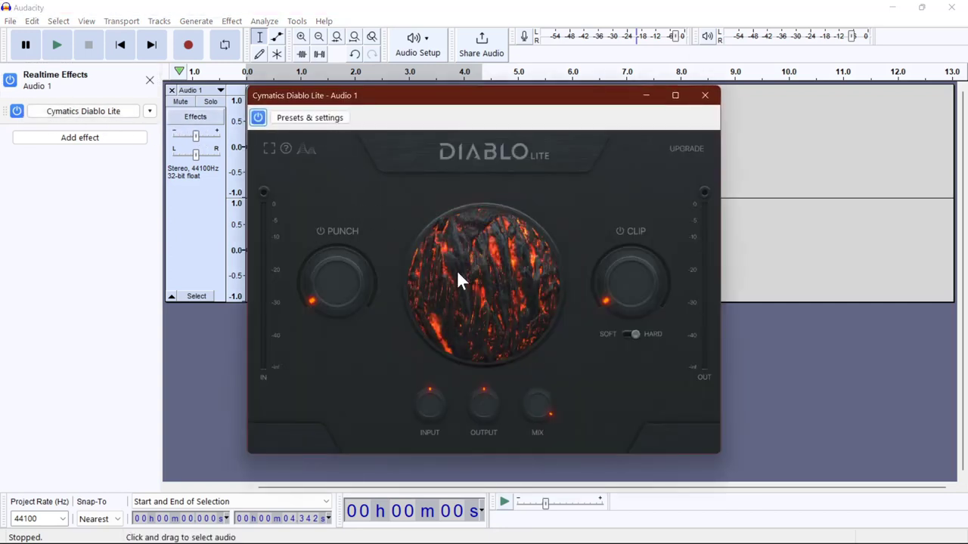
pyautogui.moveTo(324, 302)
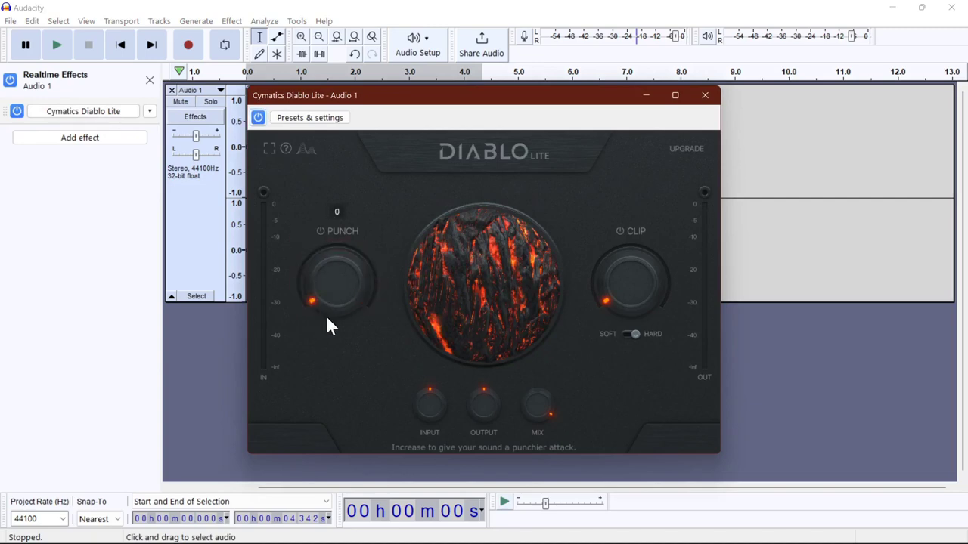
pyautogui.click(705, 97)
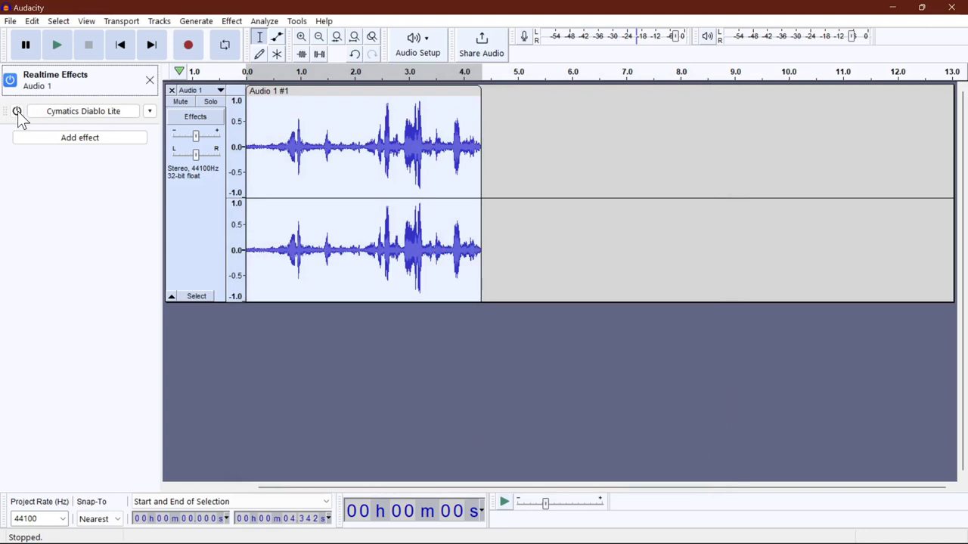
# Open the web page for getting more realtime effects, view the available plugin categories and close it.
pyautogui.click(73, 141)
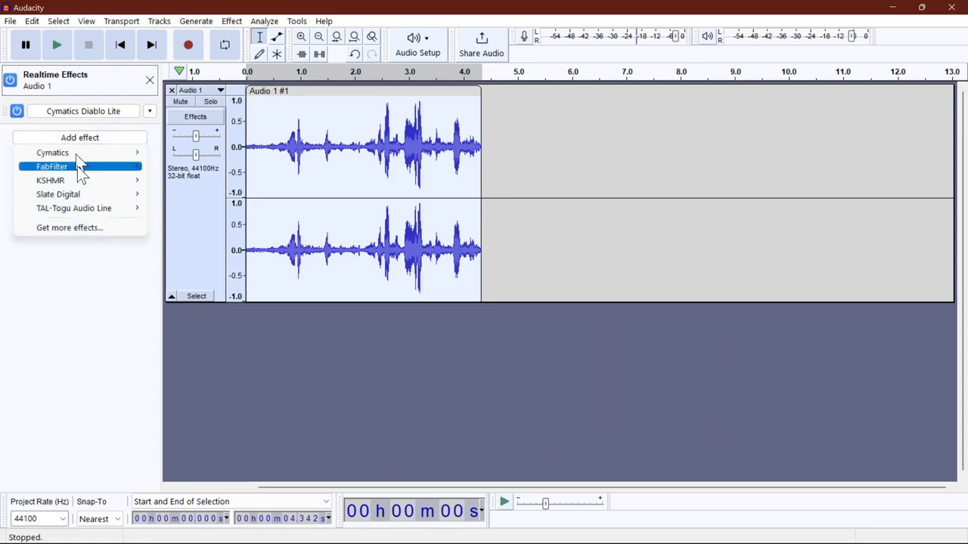
pyautogui.click(58, 231)
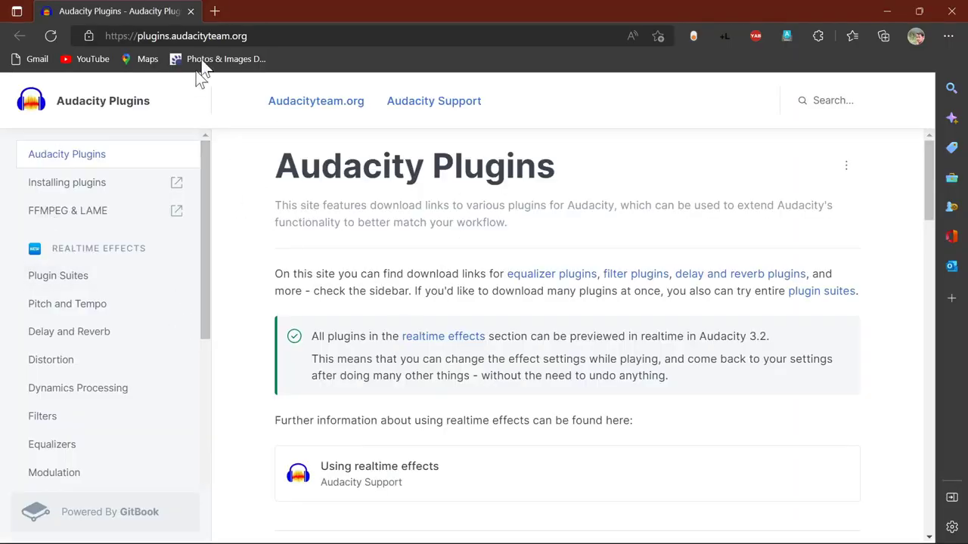
pyautogui.click(191, 11)
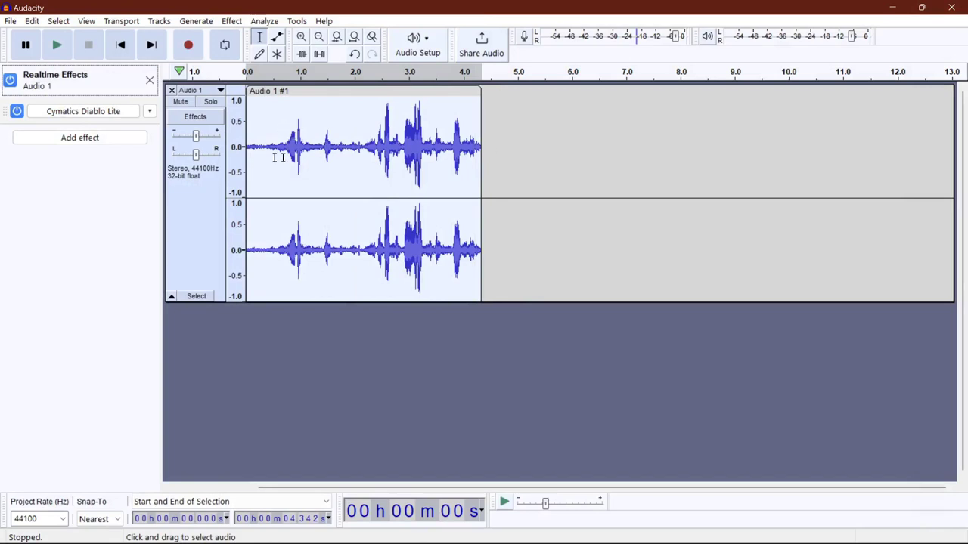
# Clear the audio selection and close the realtime effects list of the Audio 1 track.
pyautogui.moveTo(277, 153); pyautogui.dragTo(254, 156)
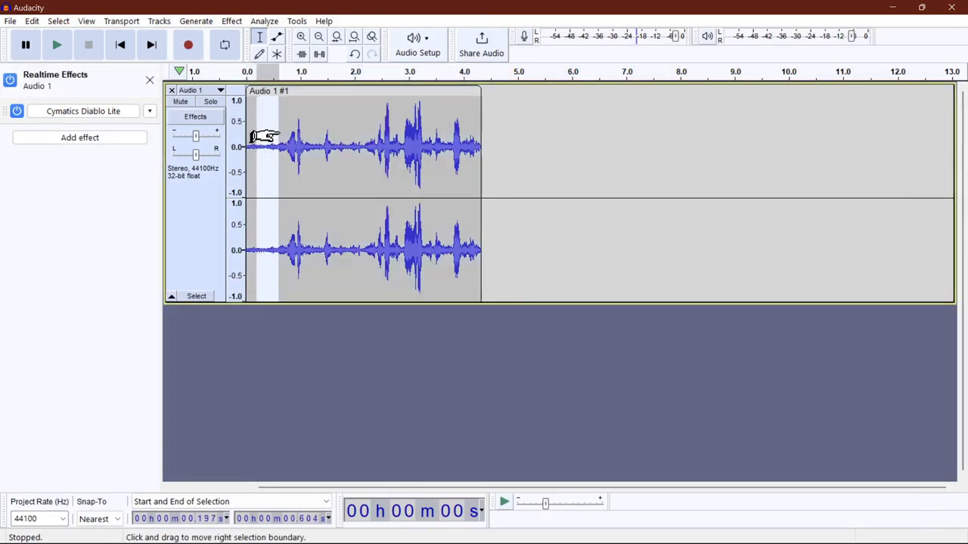
pyautogui.moveTo(327, 119); pyautogui.dragTo(437, 125)
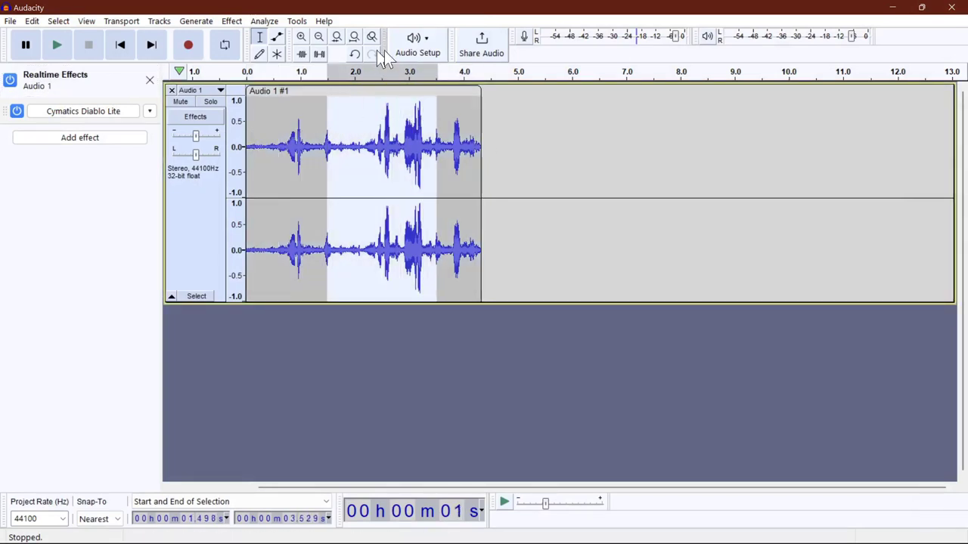
pyautogui.click(416, 43)
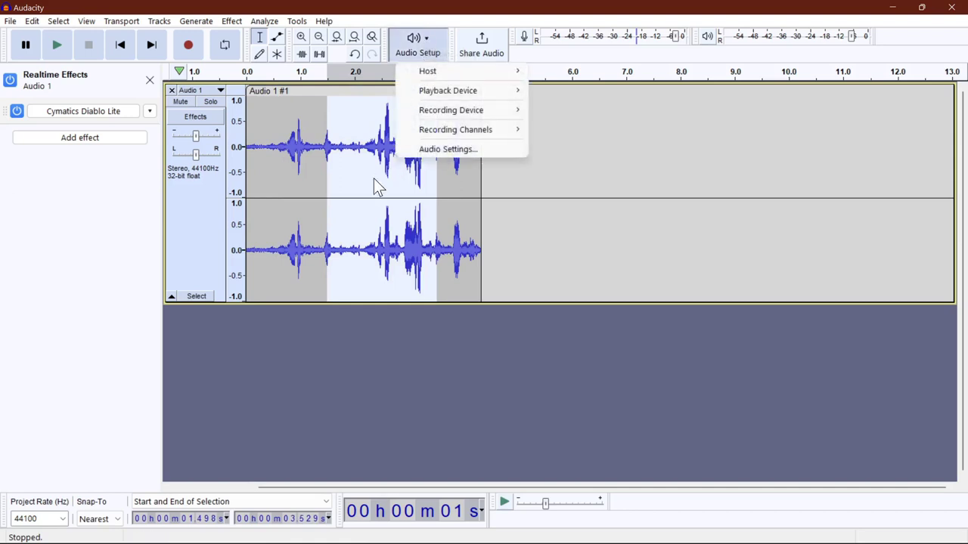
pyautogui.click(373, 188)
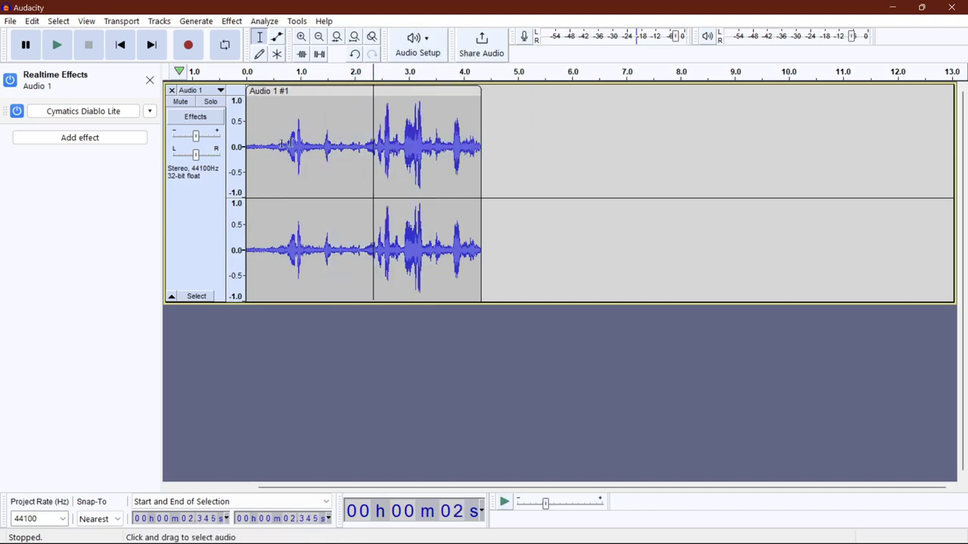
pyautogui.click(150, 79)
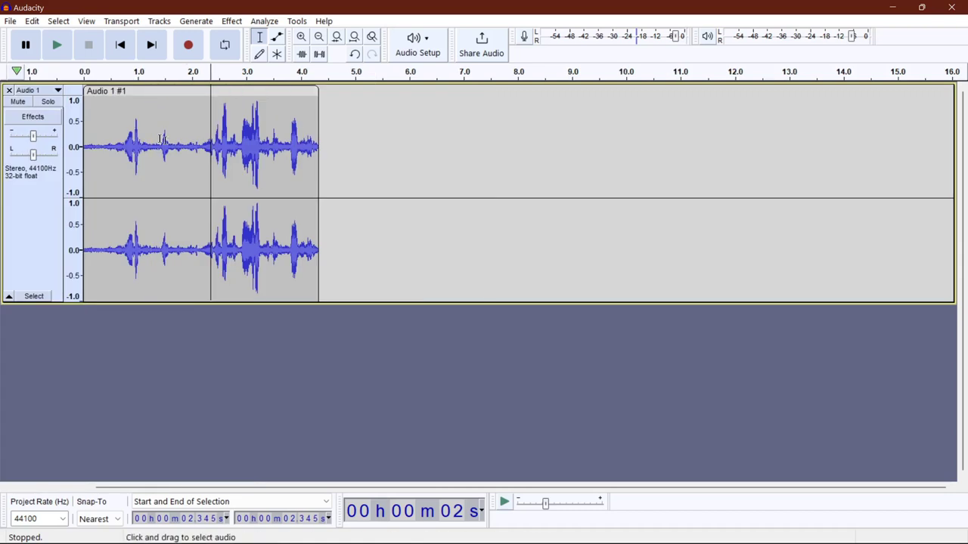
pyautogui.click(53, 93)
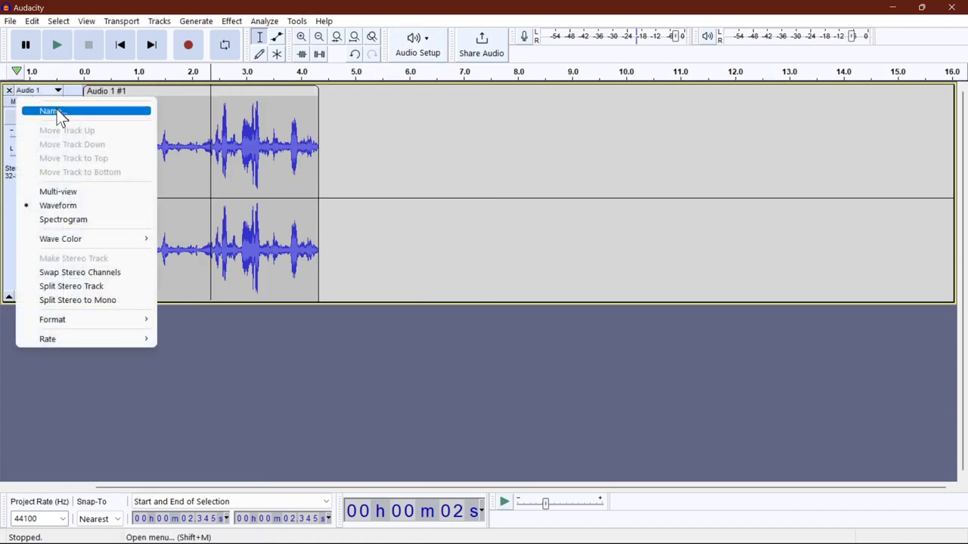
pyautogui.click(484, 110)
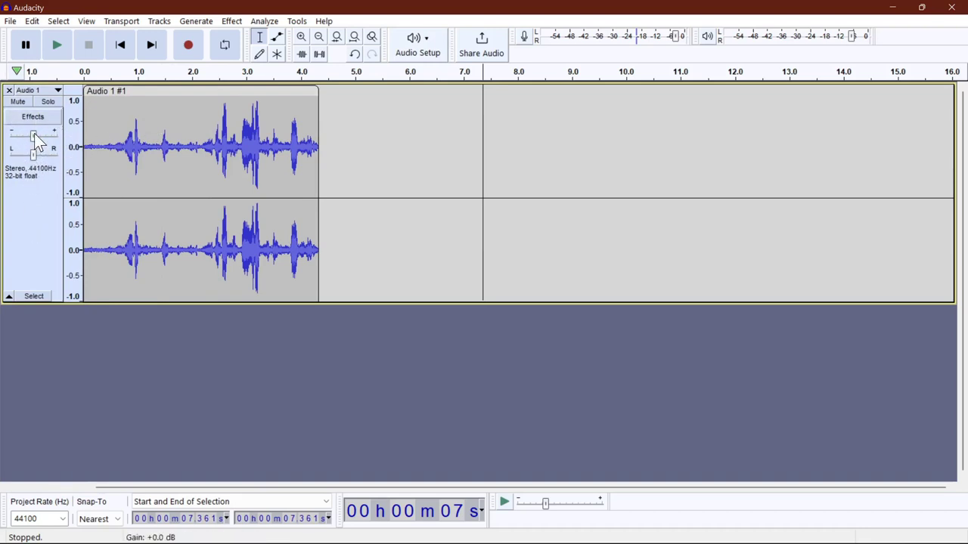
pyautogui.moveTo(34, 135)
pyautogui.click(7, 298)
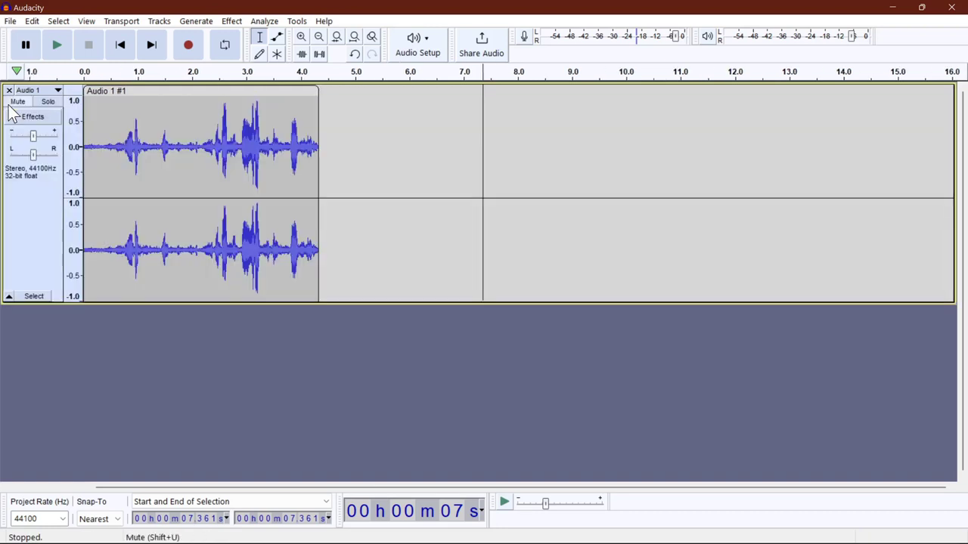
pyautogui.click(8, 104)
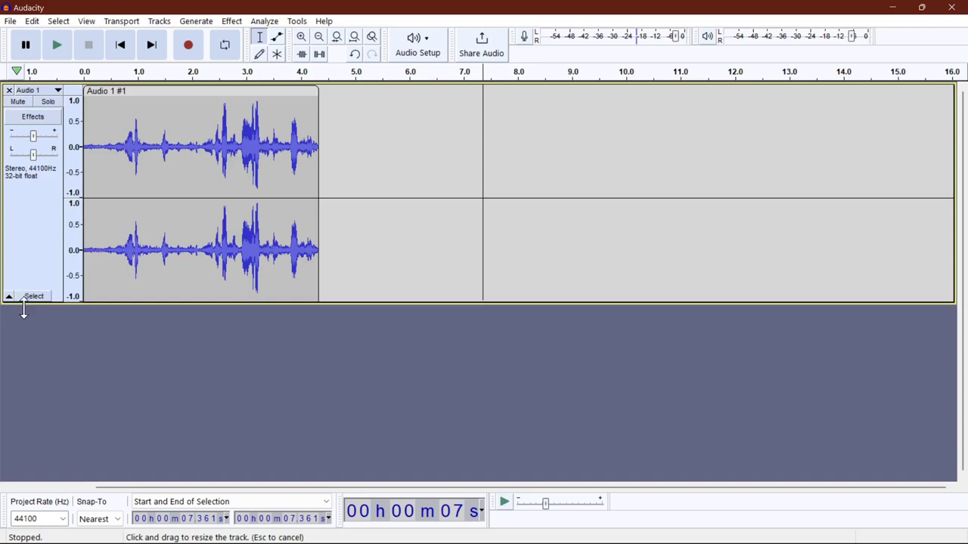
# Increase the height of the Audio 1 track slightly so both channel waveforms are displayed larger.
pyautogui.moveTo(23, 306); pyautogui.dragTo(69, 348)
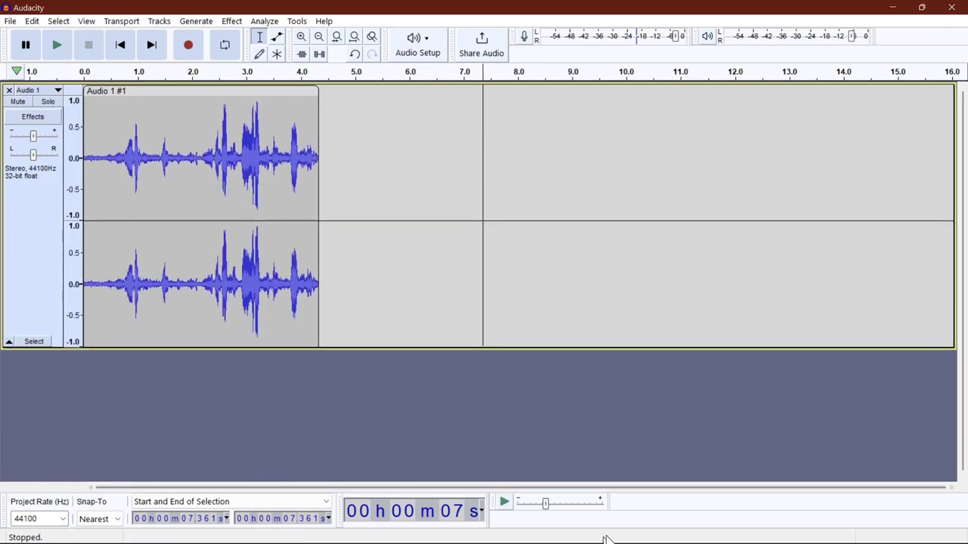
# Look through the available project sample rates and leave the rate setting without picking one.
pyautogui.click(56, 519)
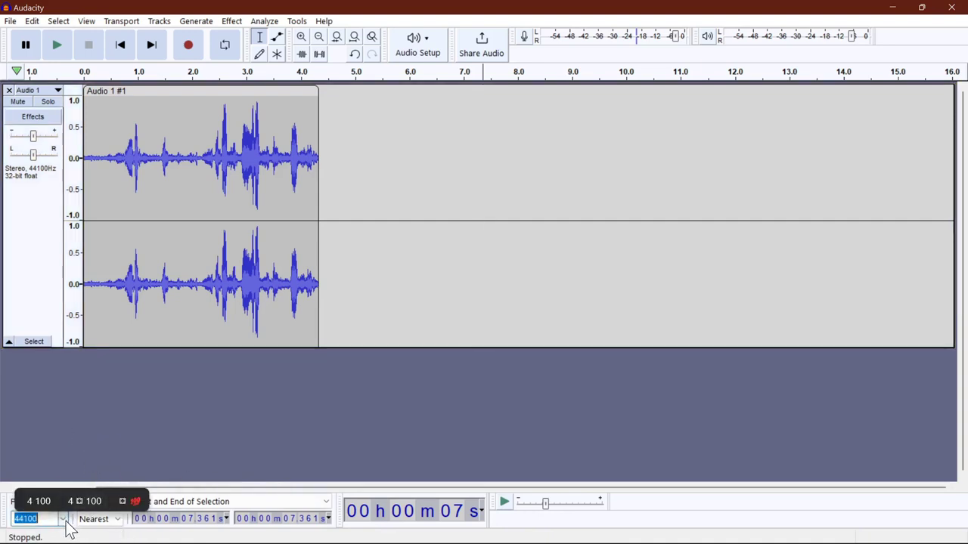
pyautogui.click(63, 520)
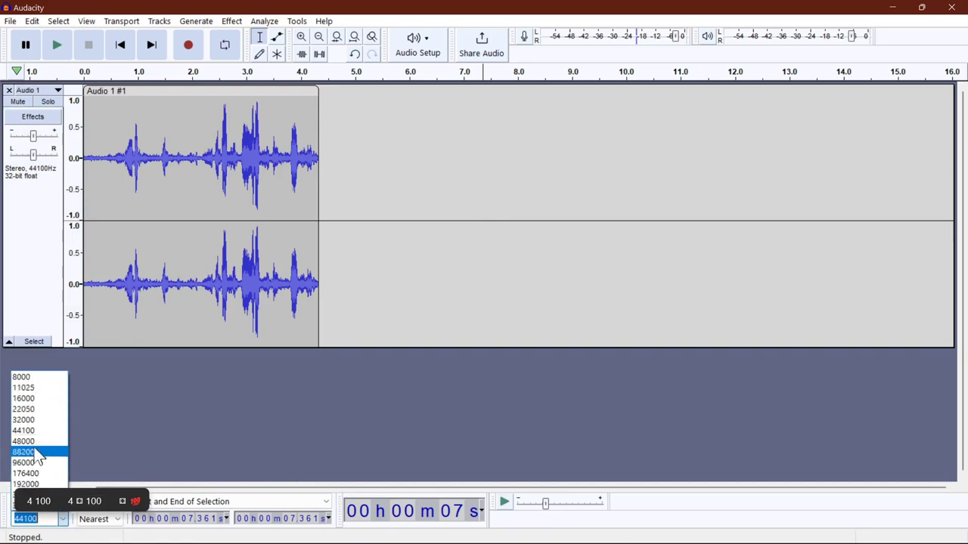
pyautogui.click(59, 520)
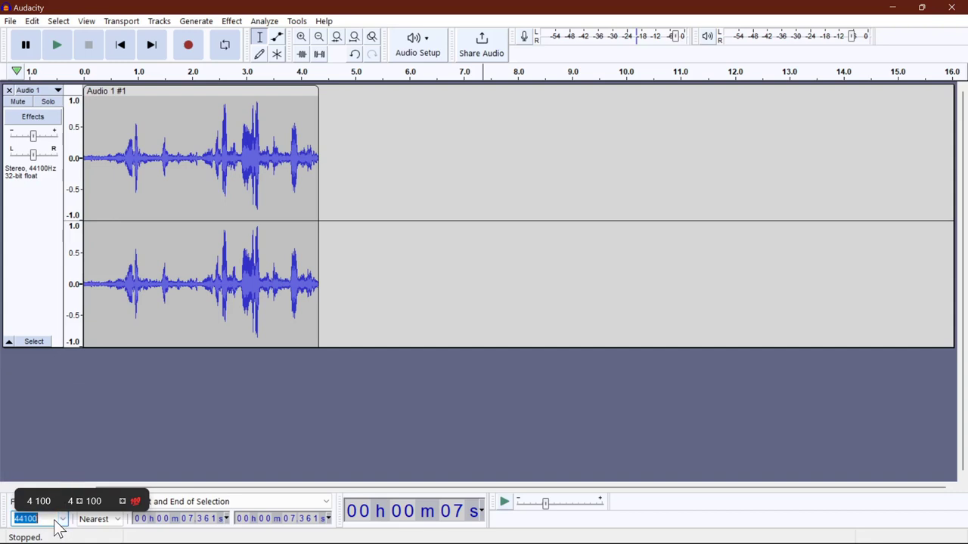
pyautogui.click(439, 275)
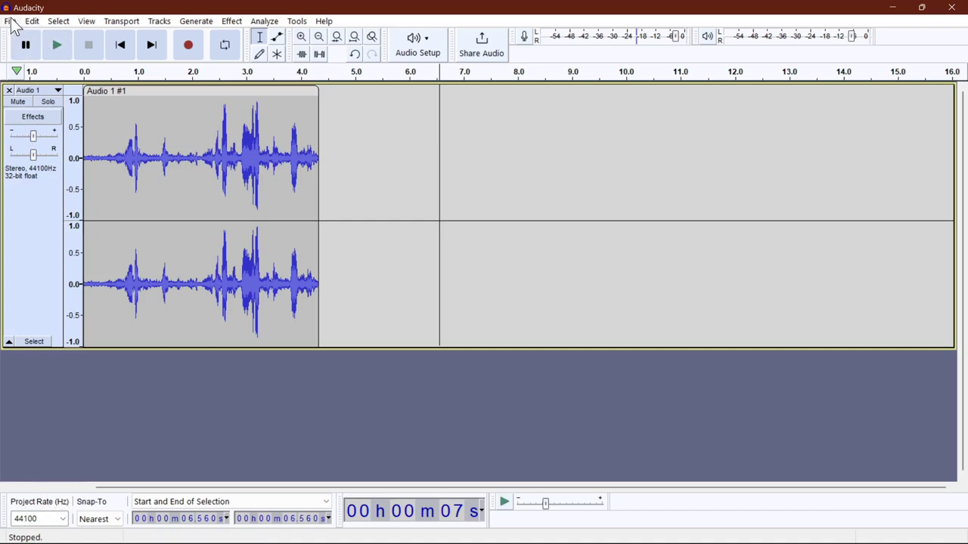
pyautogui.click(299, 21)
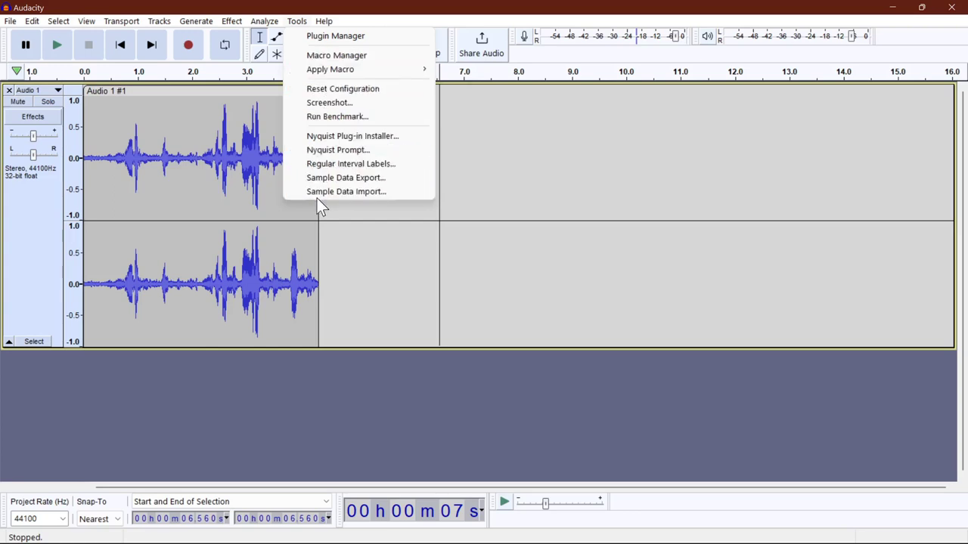
pyautogui.click(299, 22)
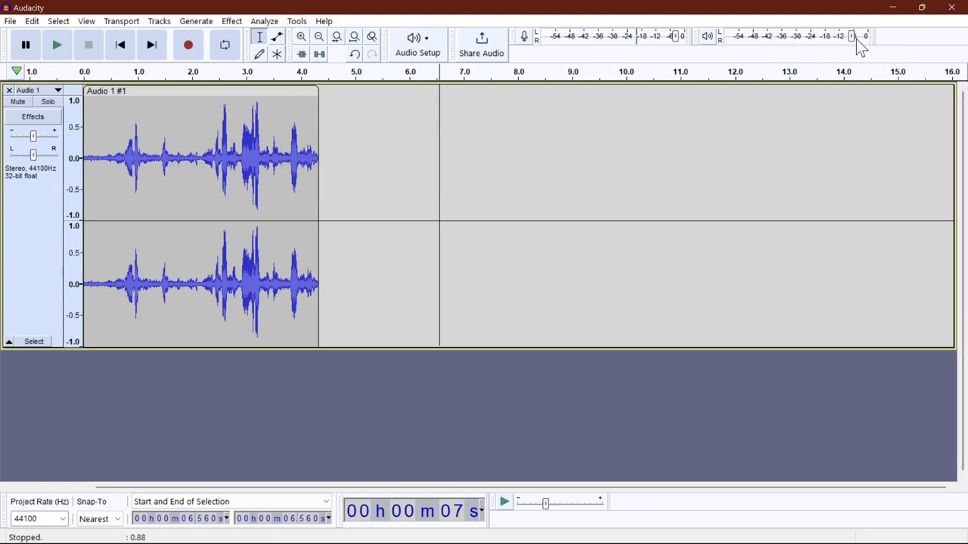
pyautogui.moveTo(847, 38); pyautogui.dragTo(771, 46)
pyautogui.moveTo(674, 36)
pyautogui.mouseDown()
pyautogui.moveTo(620, 43)
pyautogui.moveTo(676, 49)
pyautogui.mouseUp()
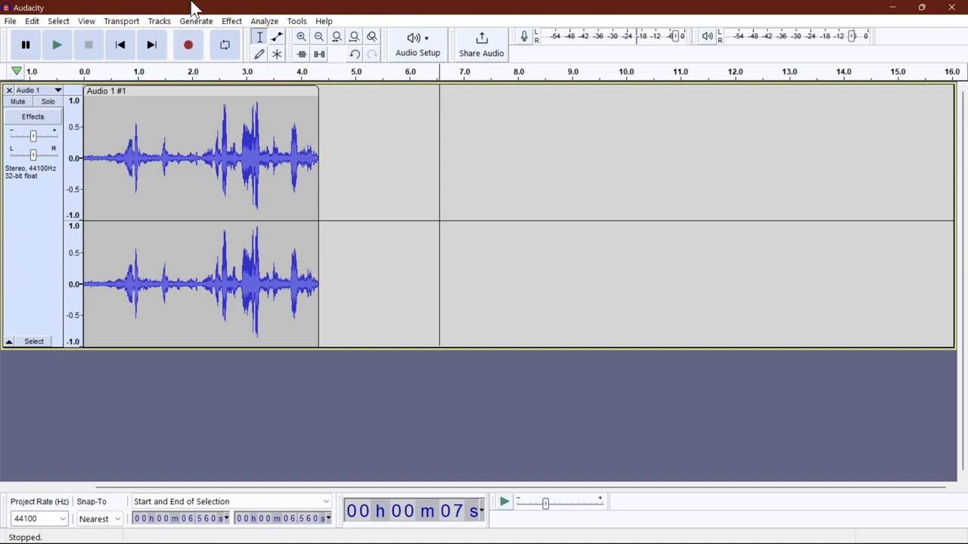
# Close the untitled Audacity project without saving its changes.
pyautogui.click(952, 9)
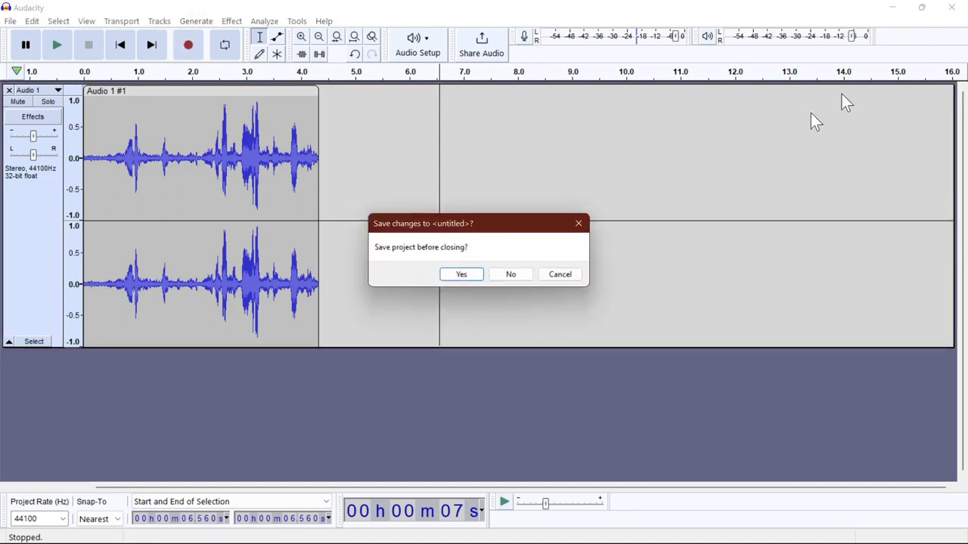
pyautogui.click(520, 275)
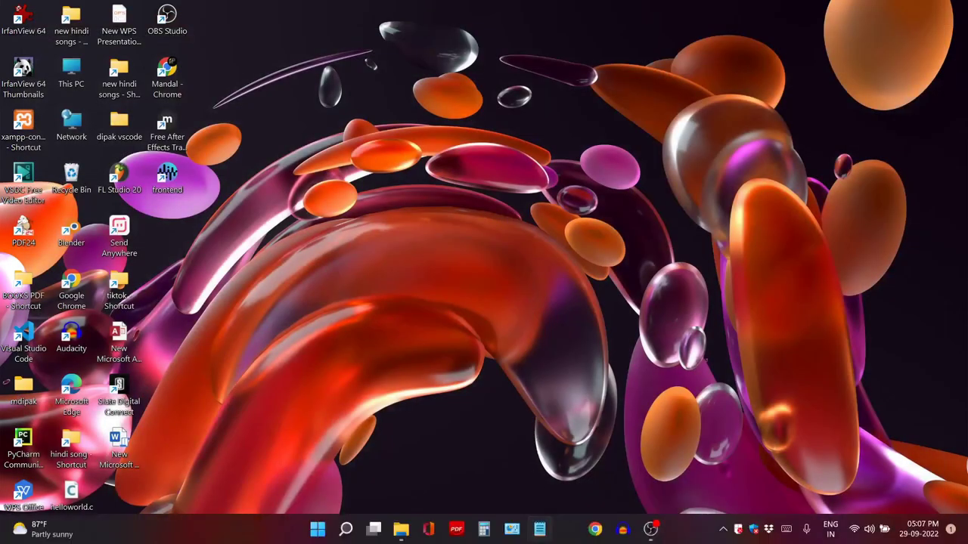
# Switch to OBS Studio and stop the running screen recording.
pyautogui.click(651, 530)
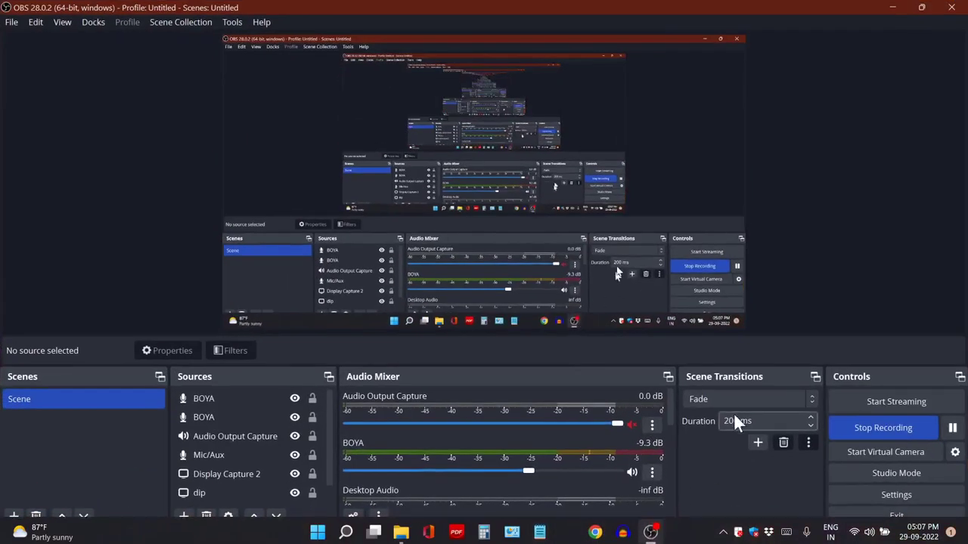
pyautogui.click(884, 428)
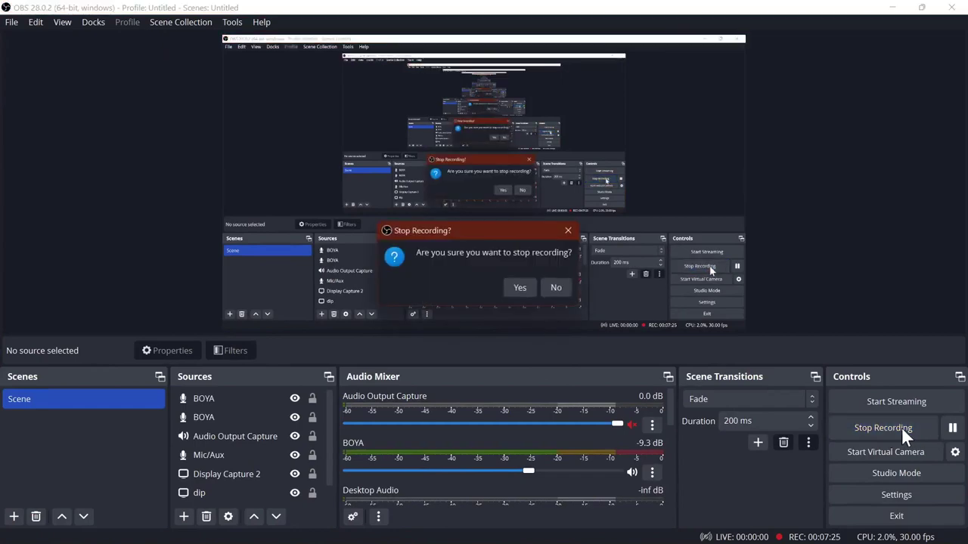